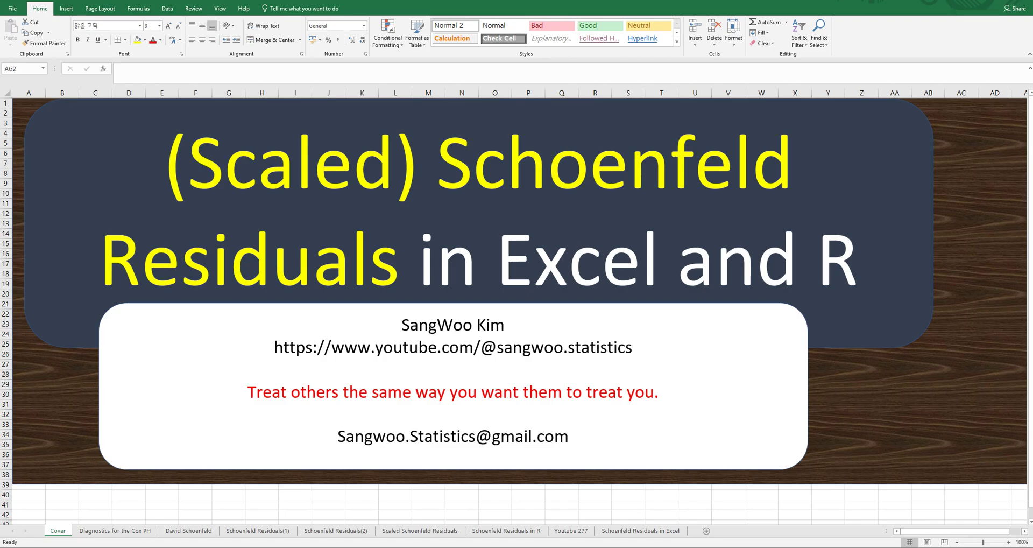
Switch to the 'Diagnostics for the Cox PH' sheet
{"action": "left_click", "coordinate": [126, 532]}
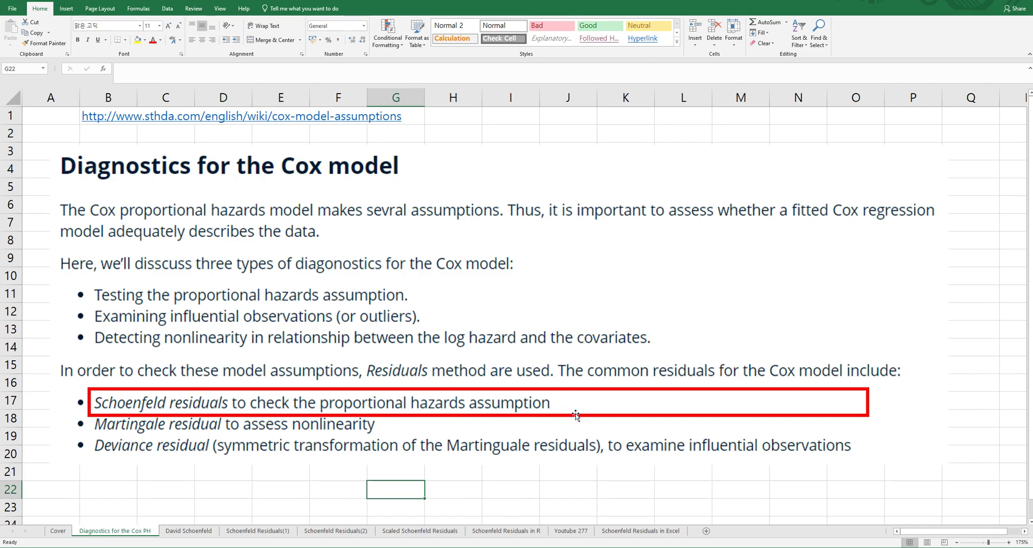
View the David Schoenfeld sheet, then move on to Schoenfeld Residuals(1)
{"action": "left_click", "coordinate": [188, 531]}
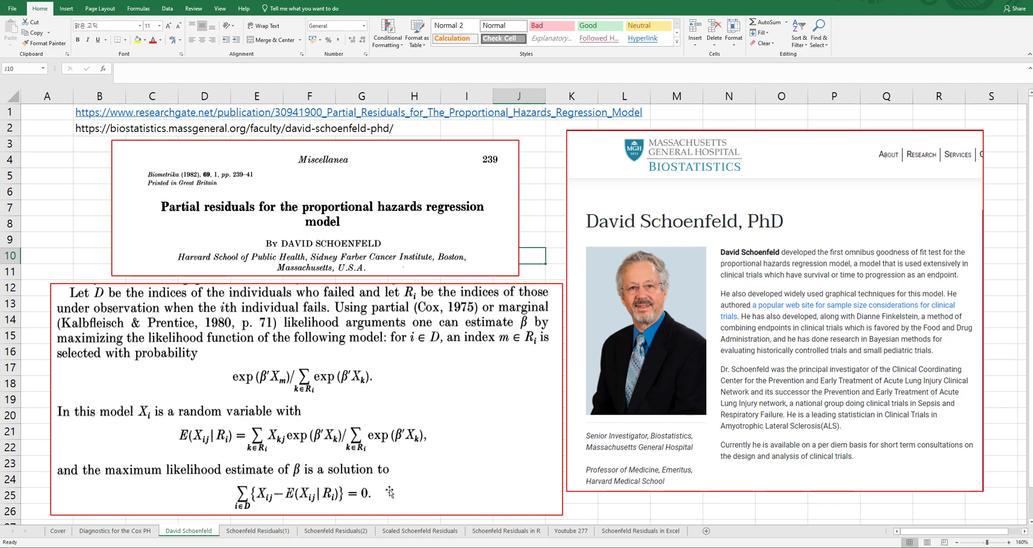
{"action": "left_click", "coordinate": [275, 533]}
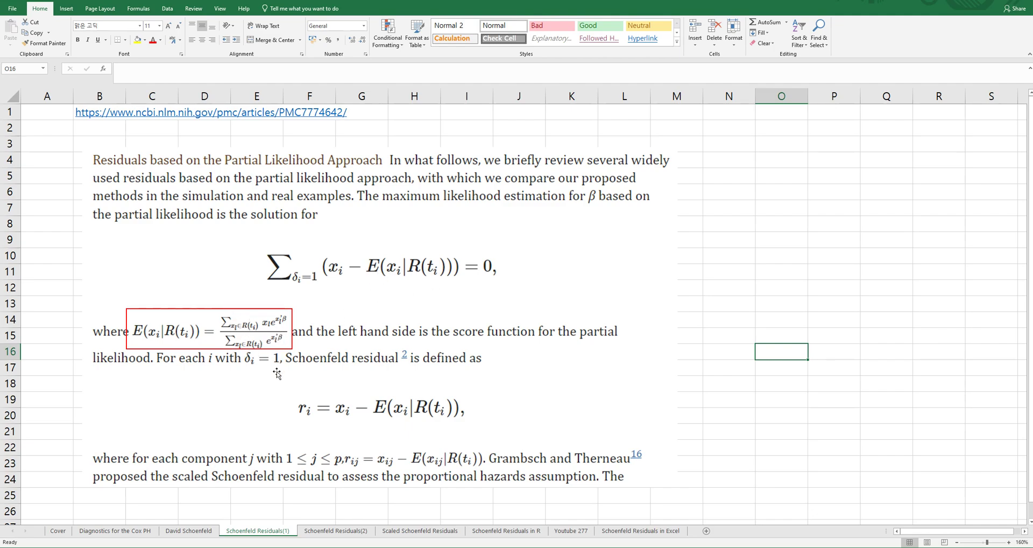
Step through Schoenfeld Residuals(2) to the Scaled Schoenfeld Residuals sheet
{"action": "left_click", "coordinate": [339, 531]}
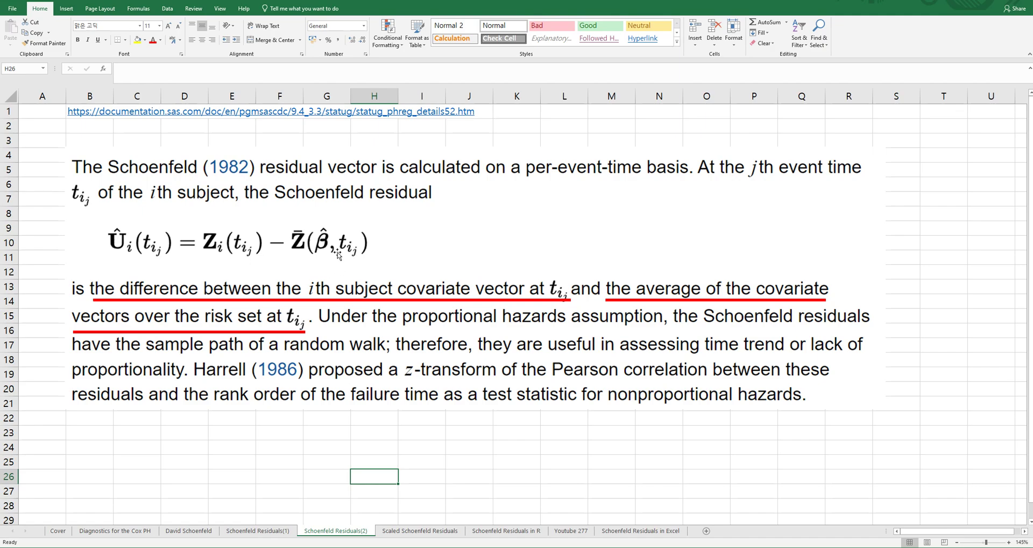
{"action": "left_click", "coordinate": [442, 532]}
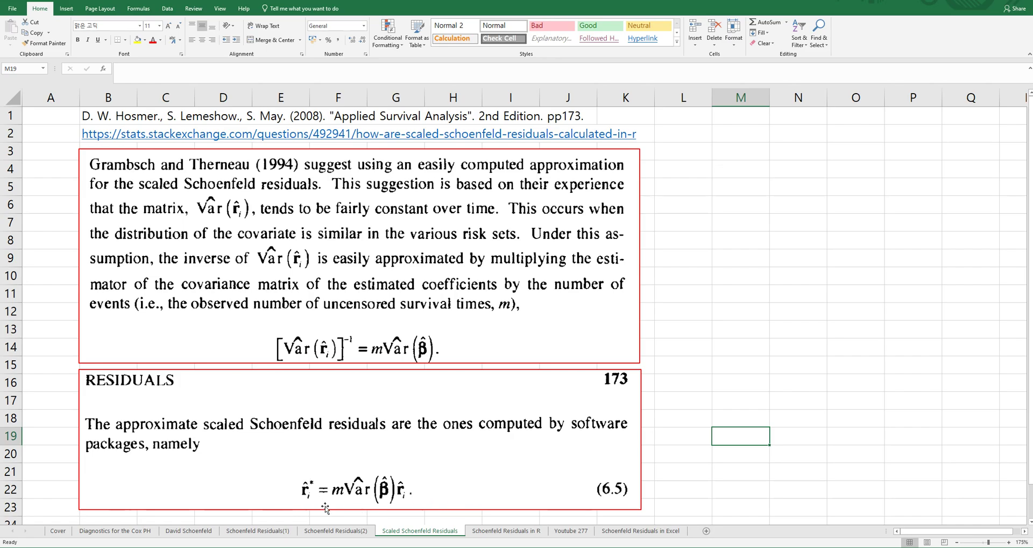
Review the Schoenfeld Residuals in R and Youtube 277 sheets, ending on Schoenfeld Residuals in Excel
{"action": "left_click", "coordinate": [486, 531]}
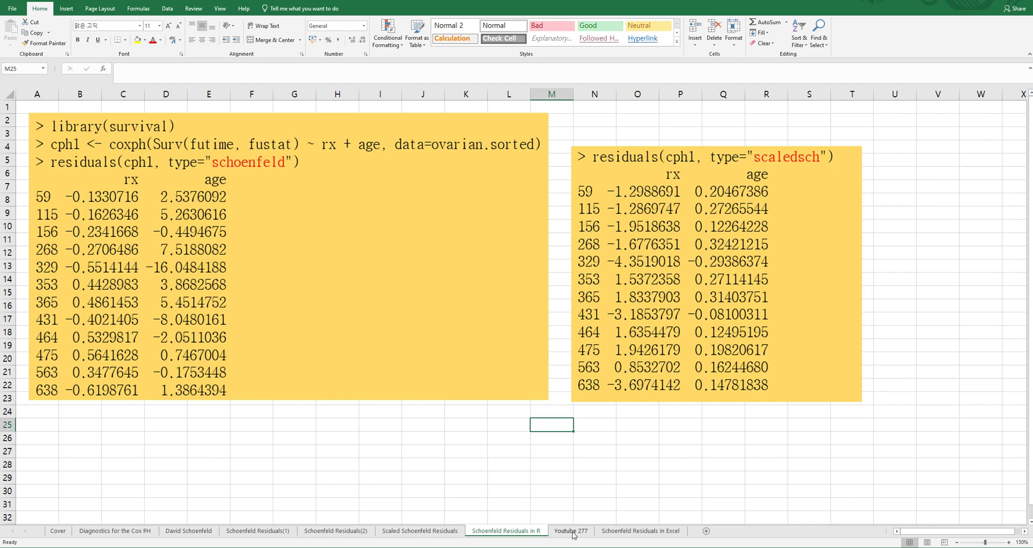
{"action": "left_click", "coordinate": [443, 534]}
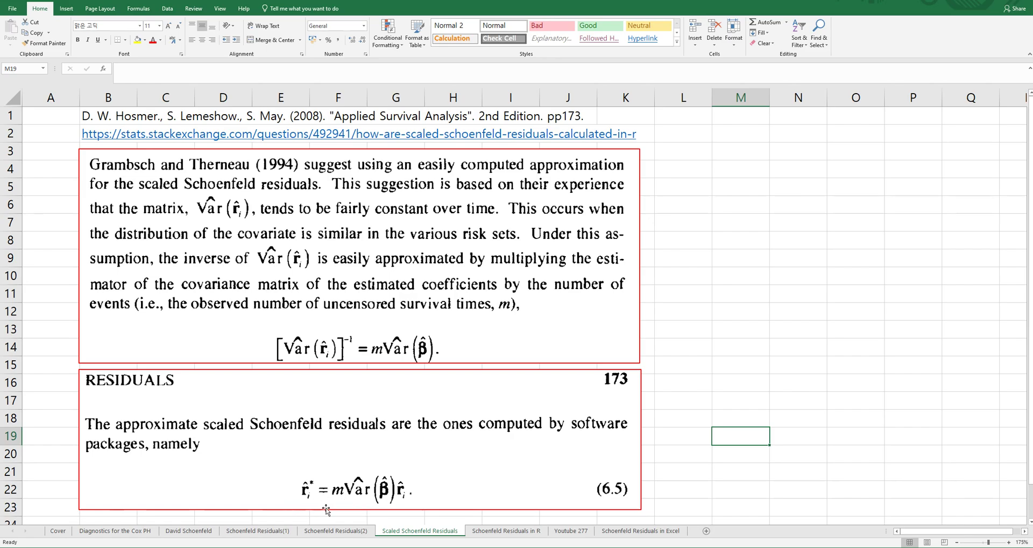
{"action": "left_click", "coordinate": [565, 531]}
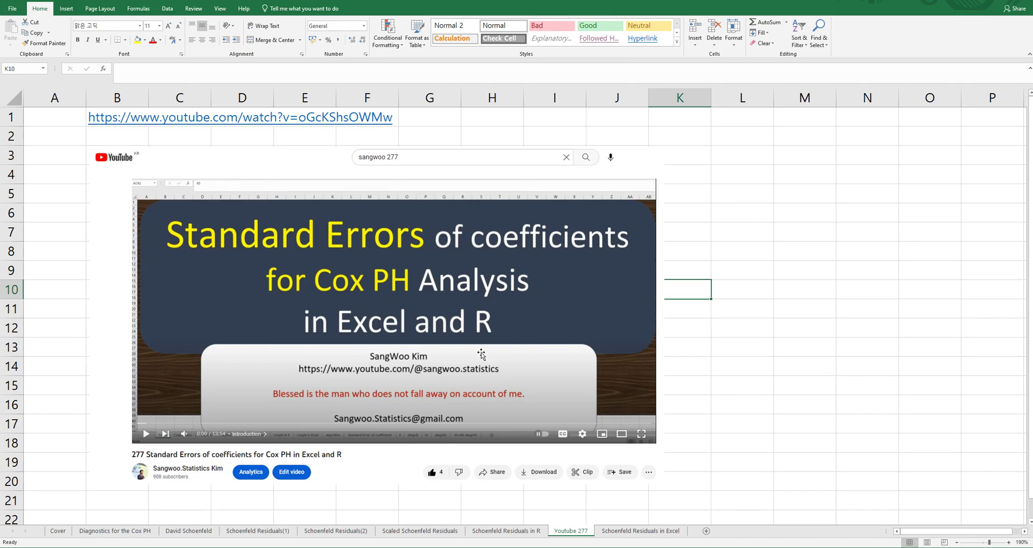
{"action": "left_click", "coordinate": [633, 530]}
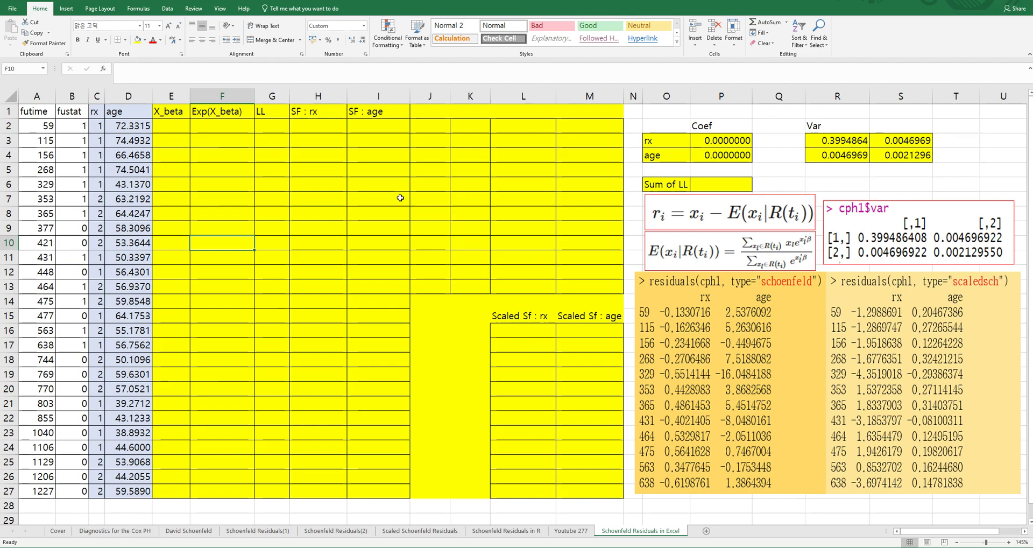
Enter X_beta =C2*$P$3+D2*$P$4 in E2 and fill it down to row 27
{"action": "left_click", "coordinate": [350, 186]}
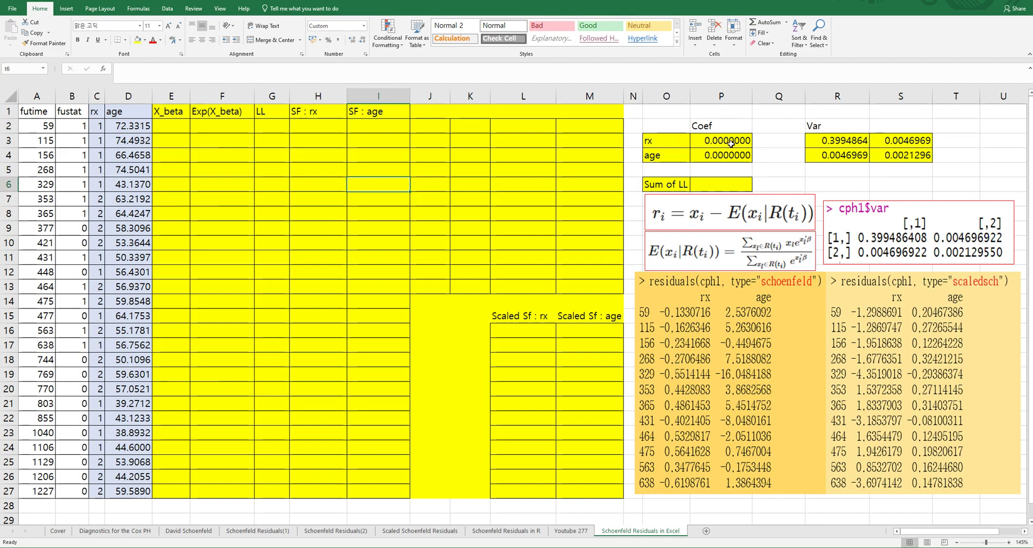
{"action": "left_click", "coordinate": [177, 127]}
{"action": "type", "text": "="}
{"action": "key", "text": "Left"}
{"action": "key", "text": "Left"}
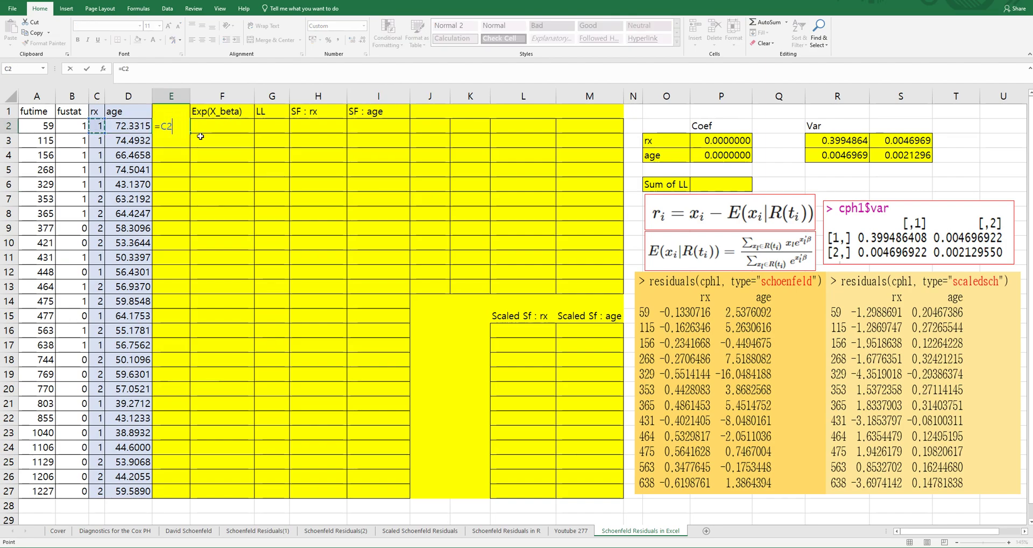
{"action": "type", "text": "*"}
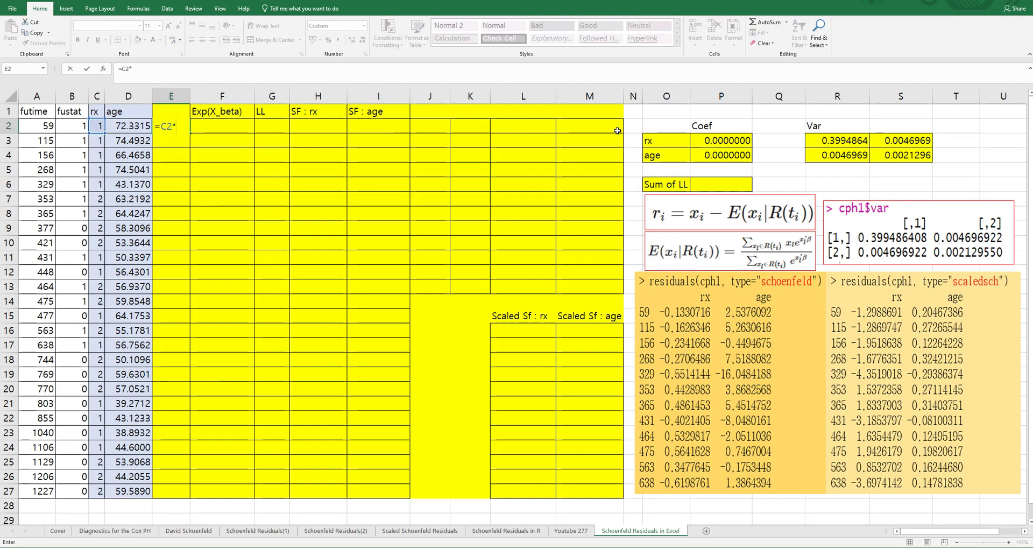
{"action": "left_click", "coordinate": [701, 142]}
{"action": "key", "text": "F4"}
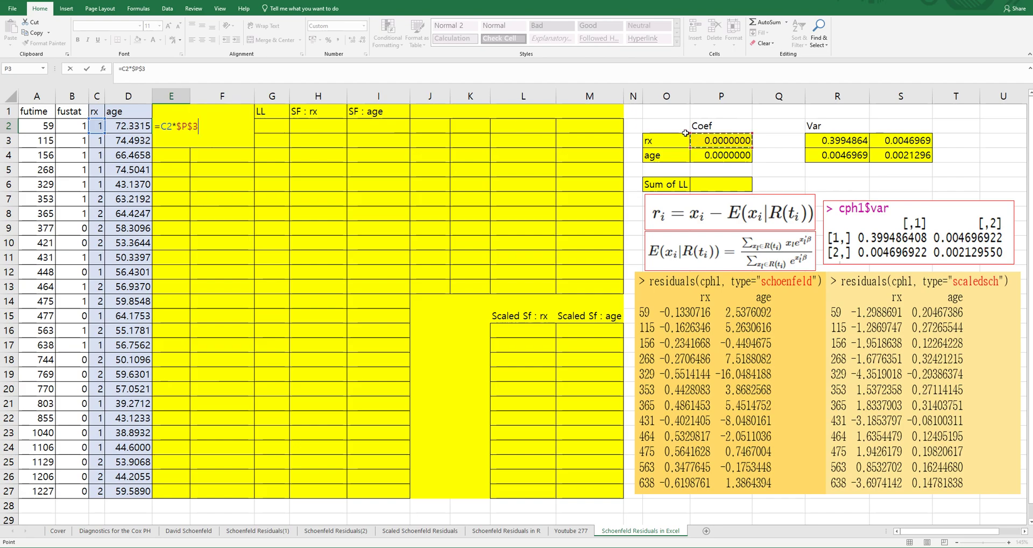
{"action": "type", "text": "+"}
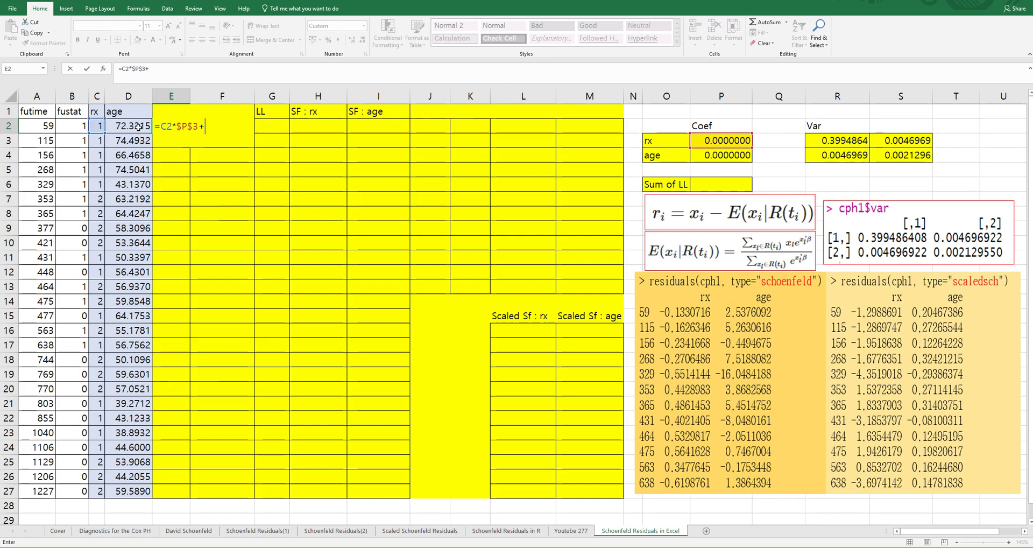
{"action": "left_click", "coordinate": [122, 127]}
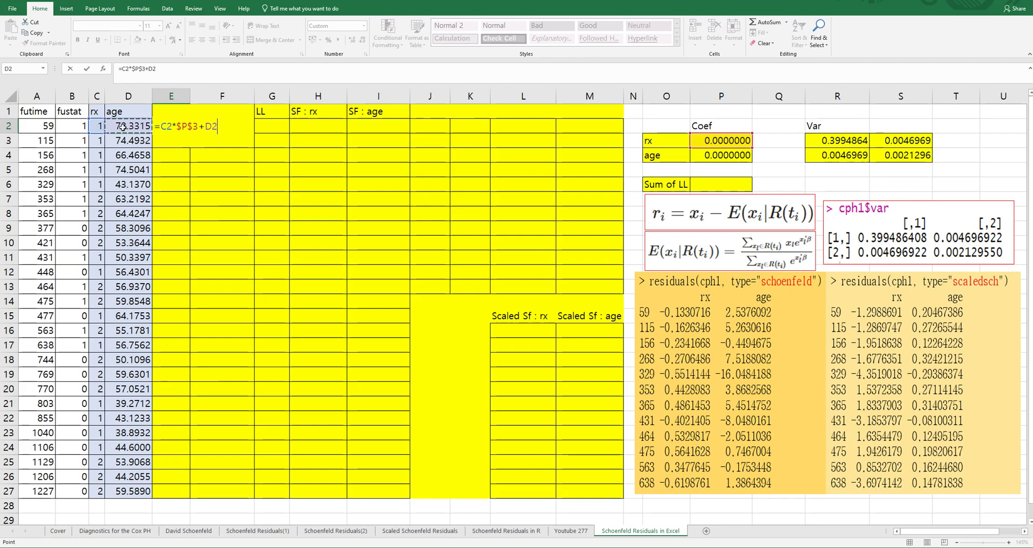
{"action": "type", "text": "*"}
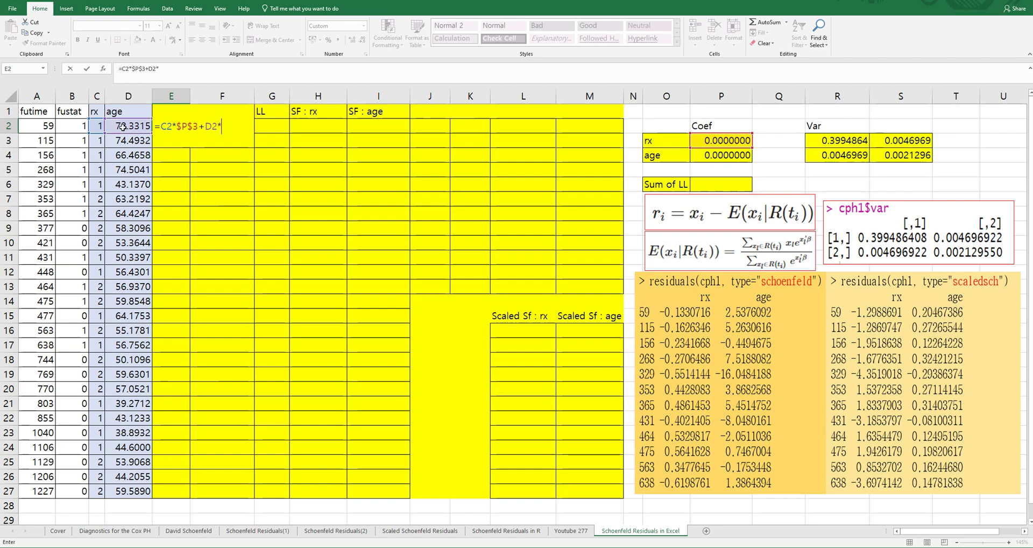
{"action": "left_click", "coordinate": [724, 156]}
{"action": "key", "text": "F4"}
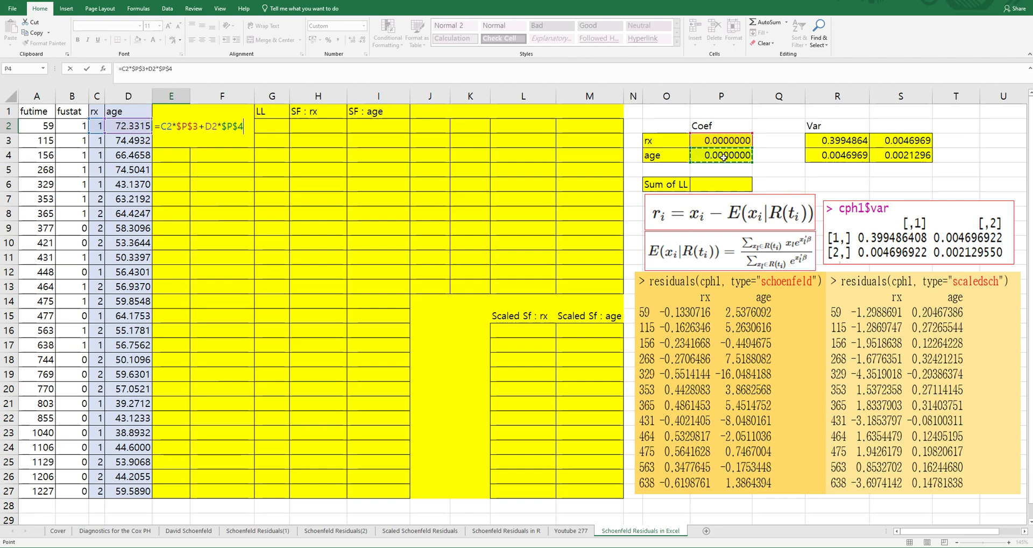
{"action": "key", "text": "Return"}
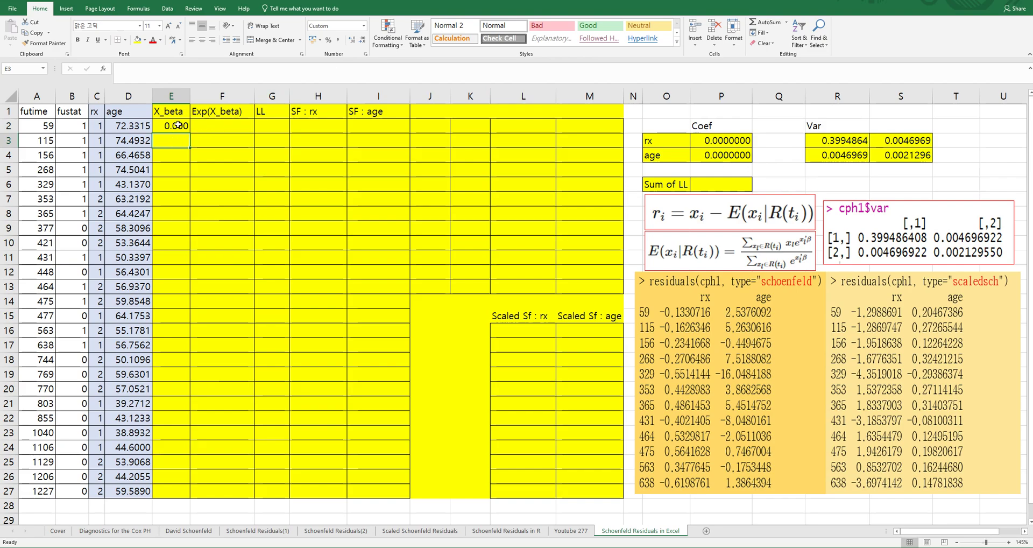
{"action": "left_click", "coordinate": [181, 128]}
{"action": "double_click", "coordinate": [190, 133]}
Fill the Exp(X_beta) column F2:F27 with =EXP(E2)
{"action": "left_click", "coordinate": [219, 131]}
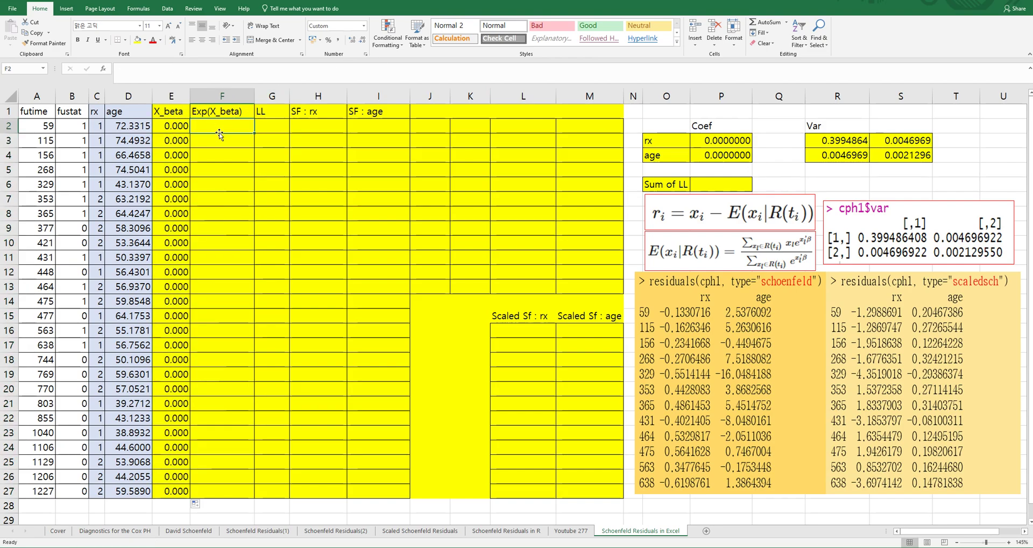
{"action": "type", "text": "=exp("}
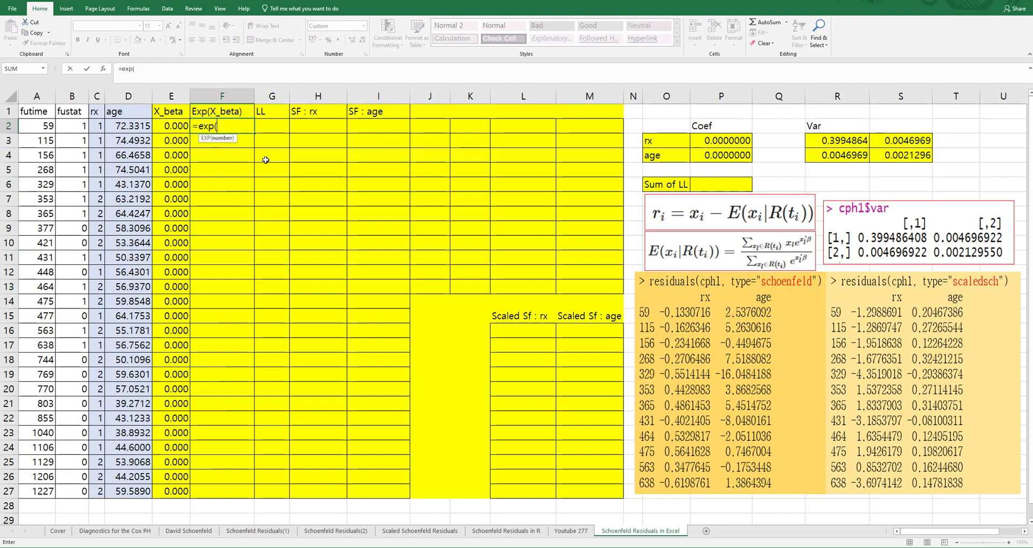
{"action": "key", "text": "Left"}
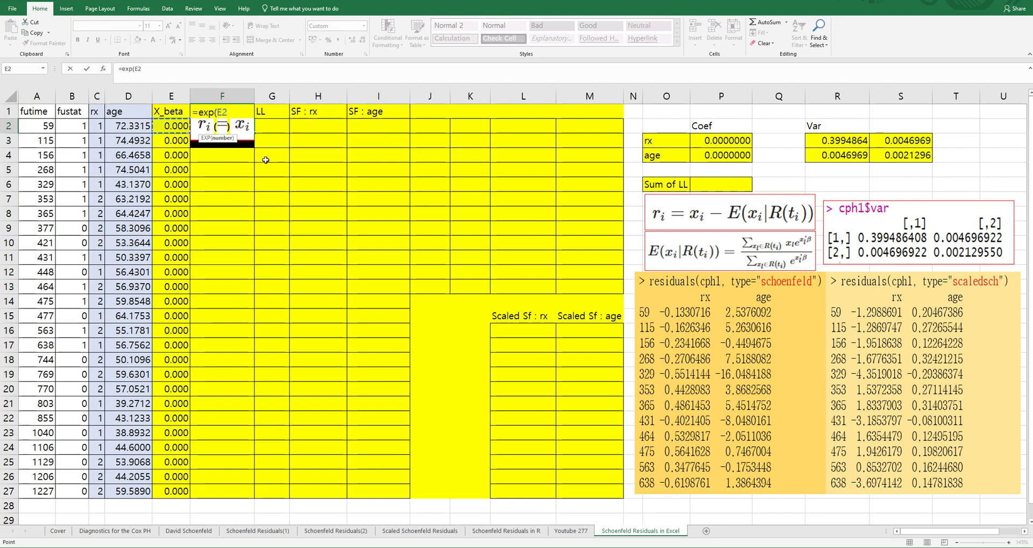
{"action": "key", "text": "Return"}
{"action": "left_click", "coordinate": [246, 130]}
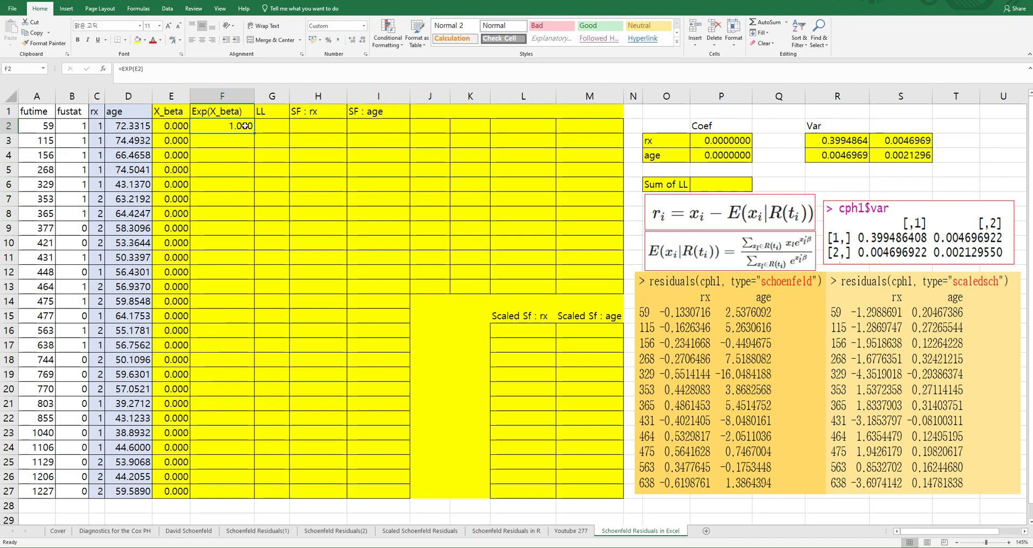
{"action": "double_click", "coordinate": [255, 132]}
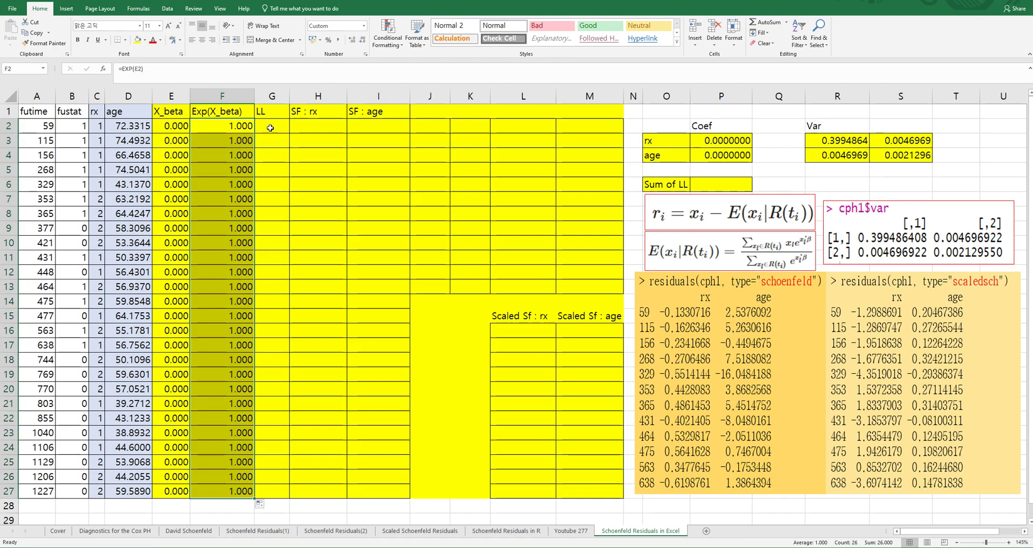
{"action": "left_click", "coordinate": [270, 130]}
Start G2's LL formula: if fustat B2=1, E2 minus LN of a SUM of F values
{"action": "type", "text": "="}
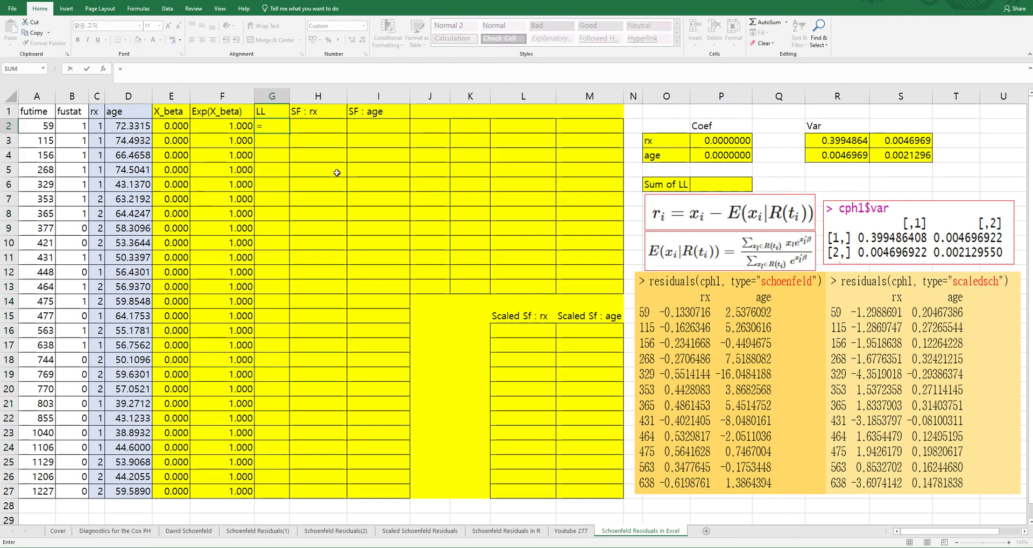
{"action": "type", "text": "if("}
{"action": "key", "text": "Left"}
{"action": "key", "text": "Left"}
{"action": "key", "text": "Left"}
{"action": "key", "text": "Left"}
{"action": "key", "text": "Left"}
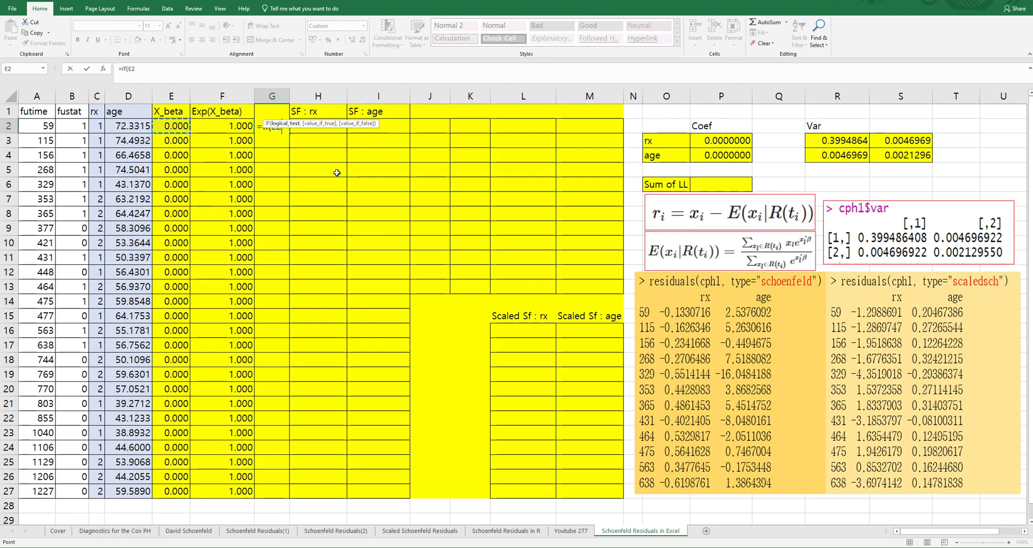
{"action": "type", "text": "=1,"}
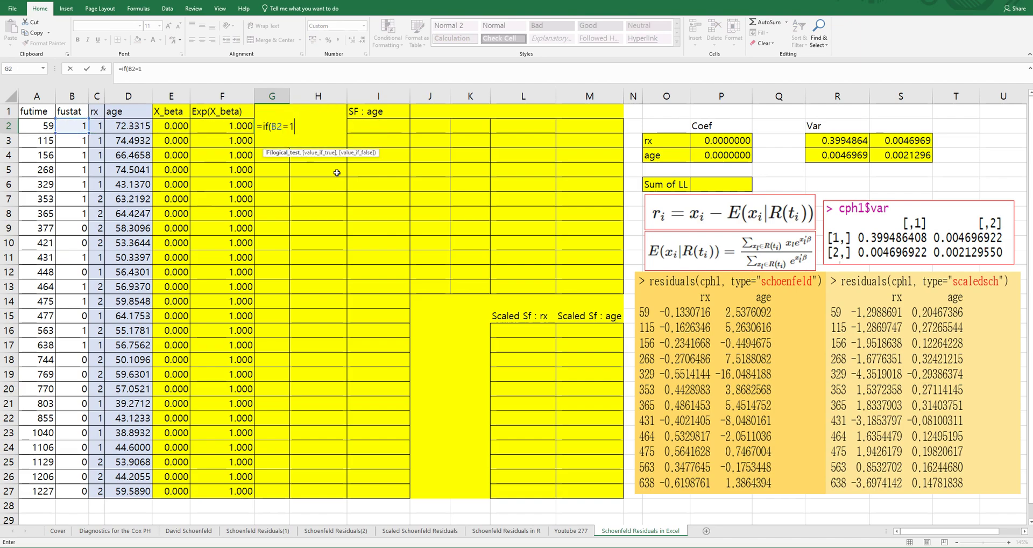
{"action": "key", "text": "Left"}
{"action": "key", "text": "Left"}
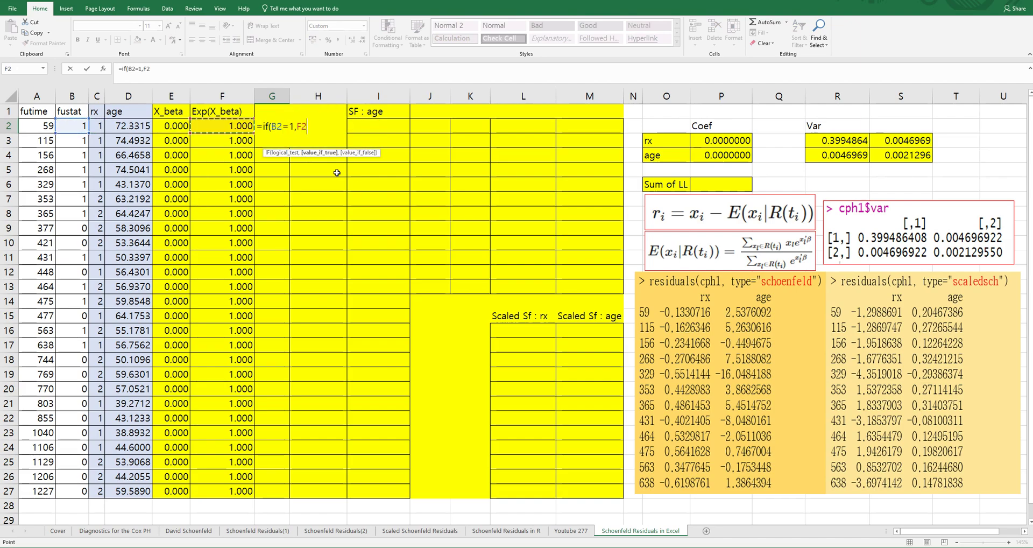
{"action": "type", "text": "-"}
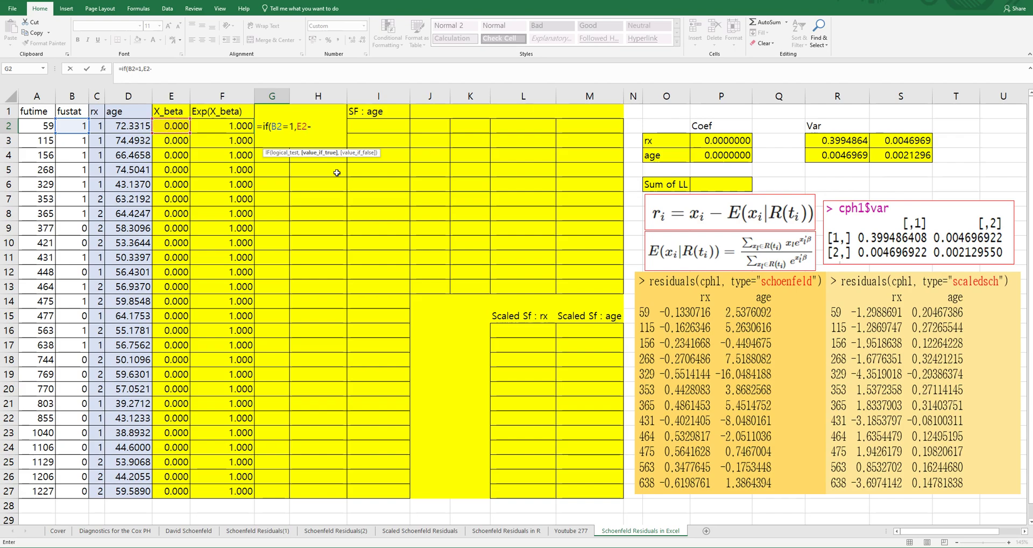
{"action": "type", "text": "ln(sum("}
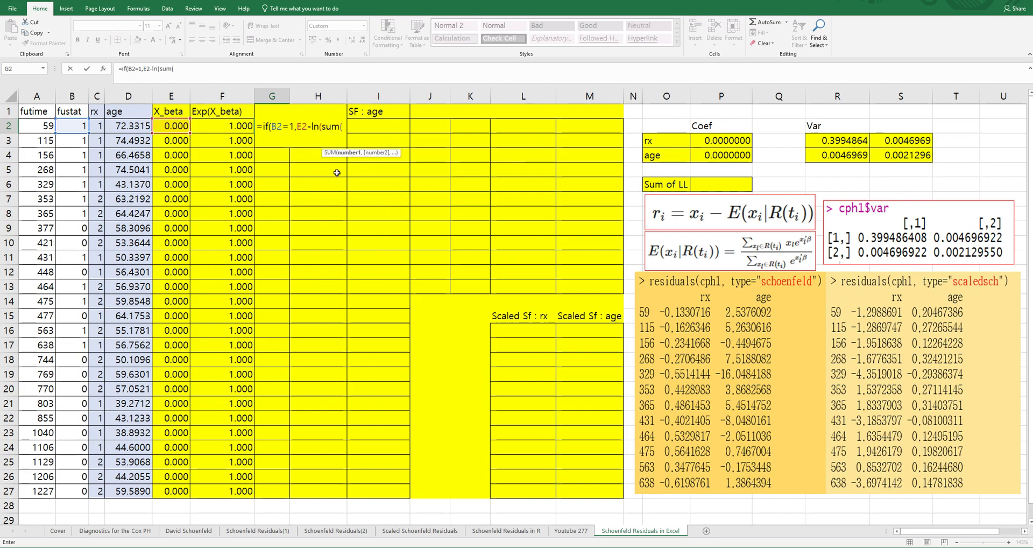
{"action": "key", "text": "Left"}
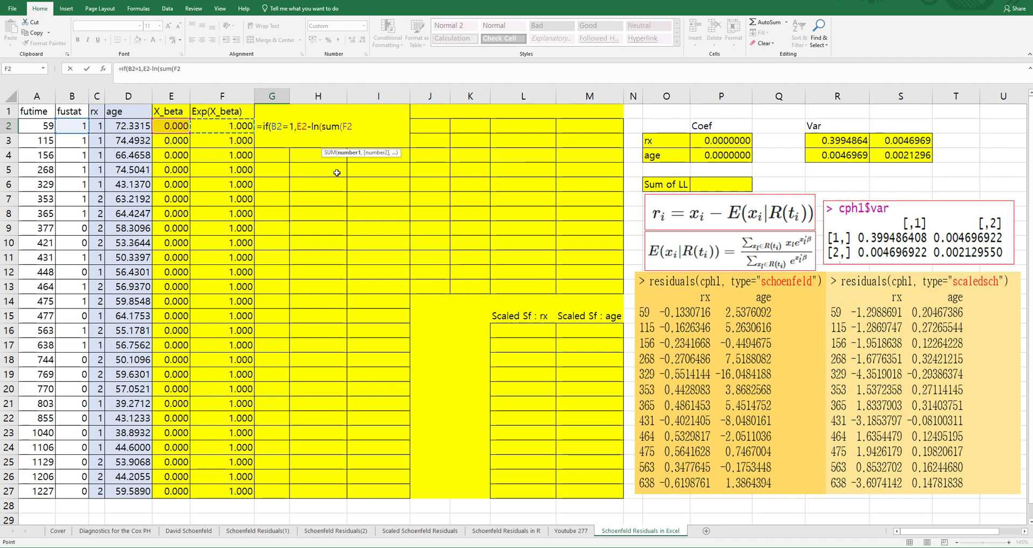
{"action": "key", "text": "Return"}
{"action": "key", "text": "Escape"}
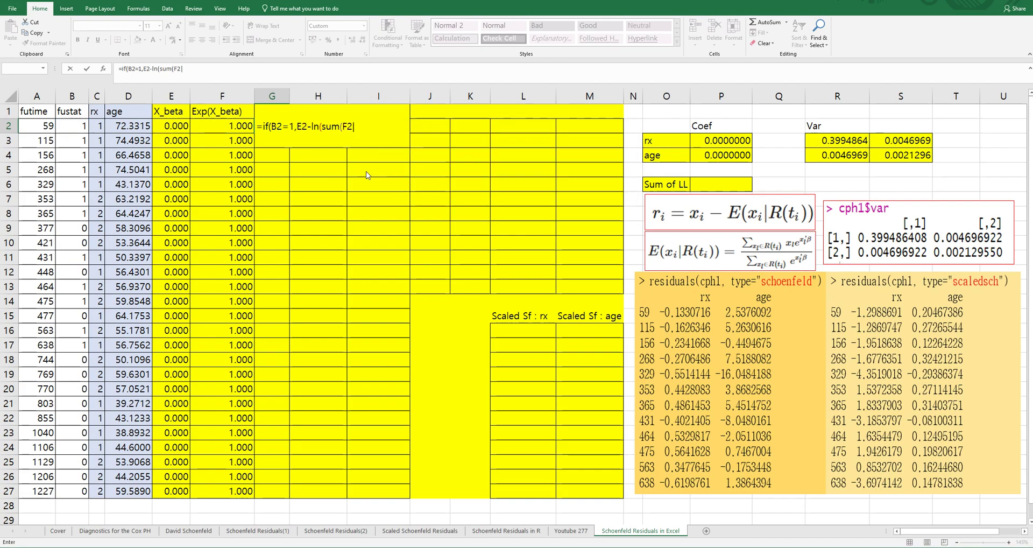
Complete the sum range F2 to anchored F27, else 0, and fill LL down to G27
{"action": "left_click", "coordinate": [195, 70]}
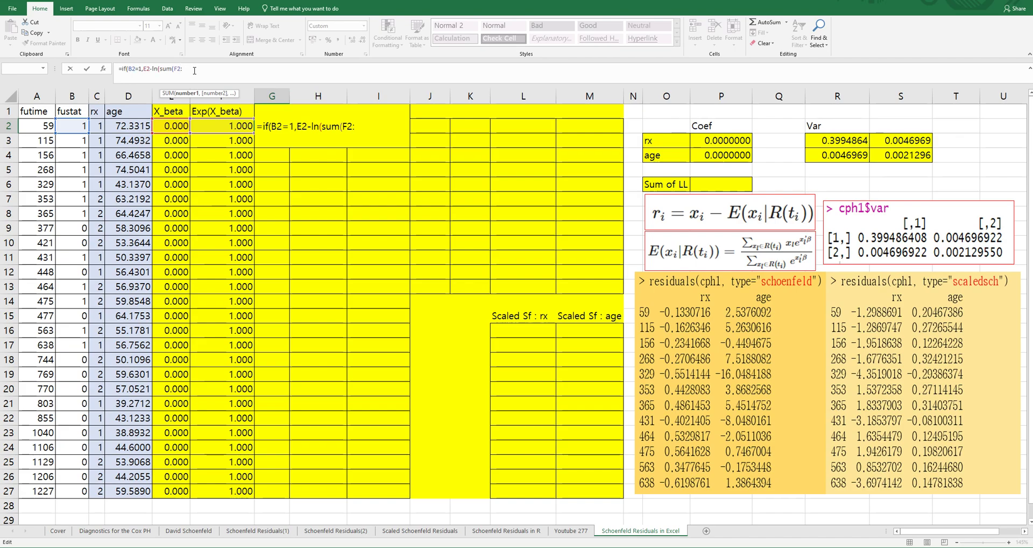
{"action": "left_click", "coordinate": [220, 126]}
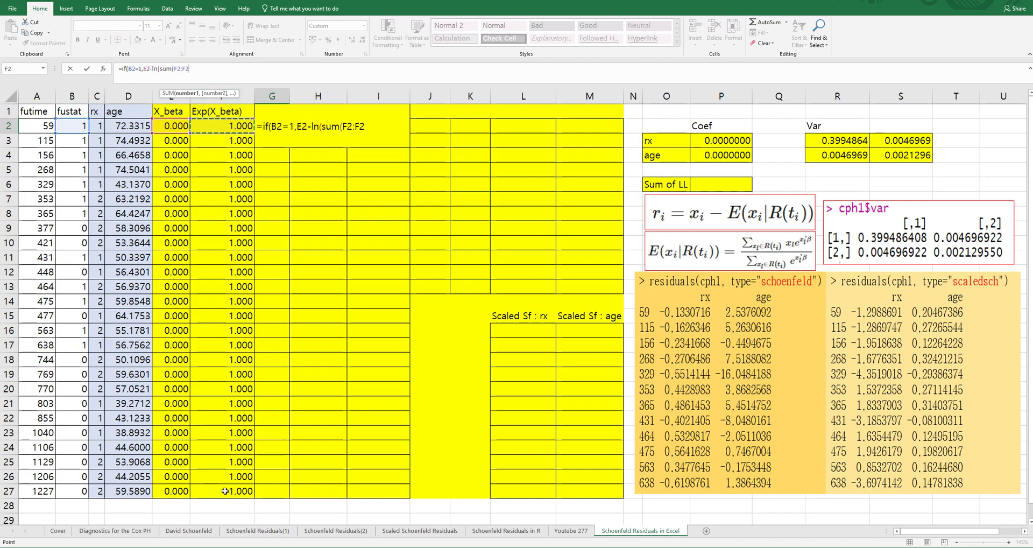
{"action": "left_click", "coordinate": [225, 490], "text": "shift"}
{"action": "left_click", "coordinate": [197, 71]}
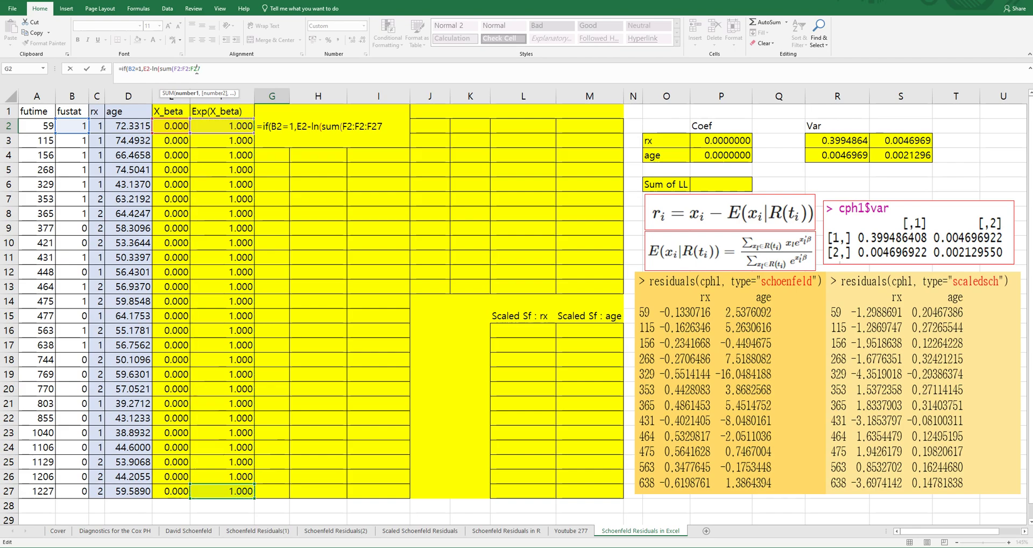
{"action": "key", "text": "F4"}
{"action": "type", "text": ")"}
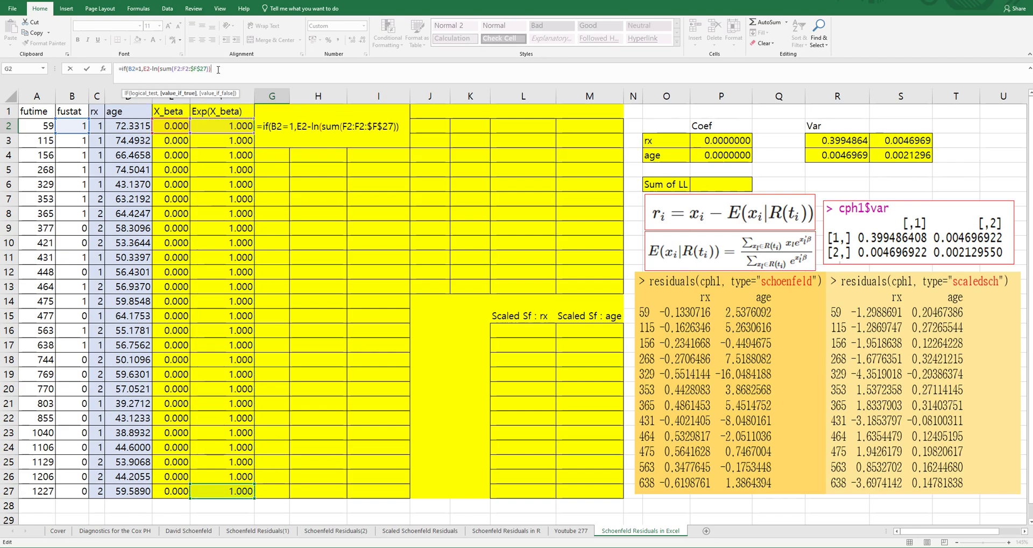
{"action": "type", "text": ",0)"}
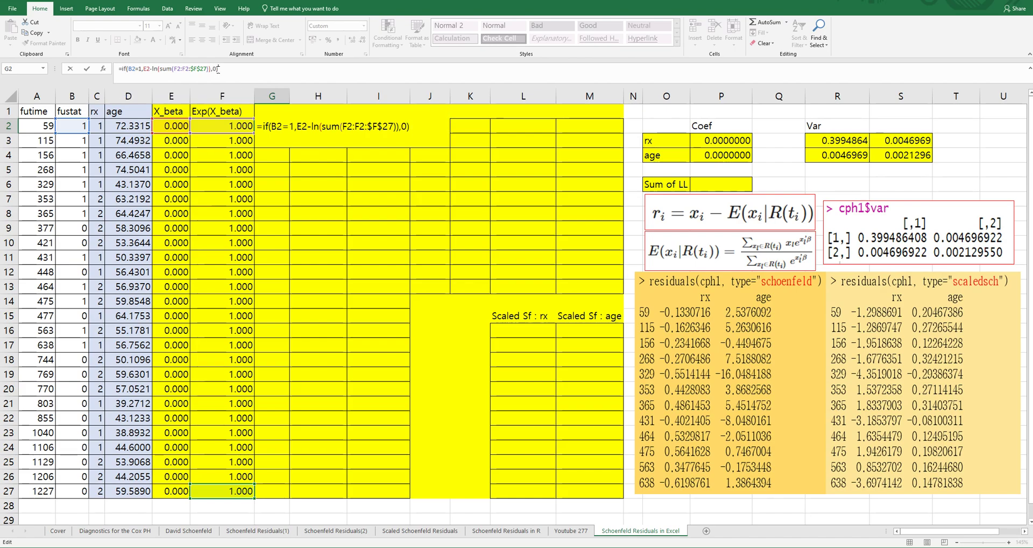
{"action": "key", "text": "Return"}
{"action": "left_click", "coordinate": [284, 124]}
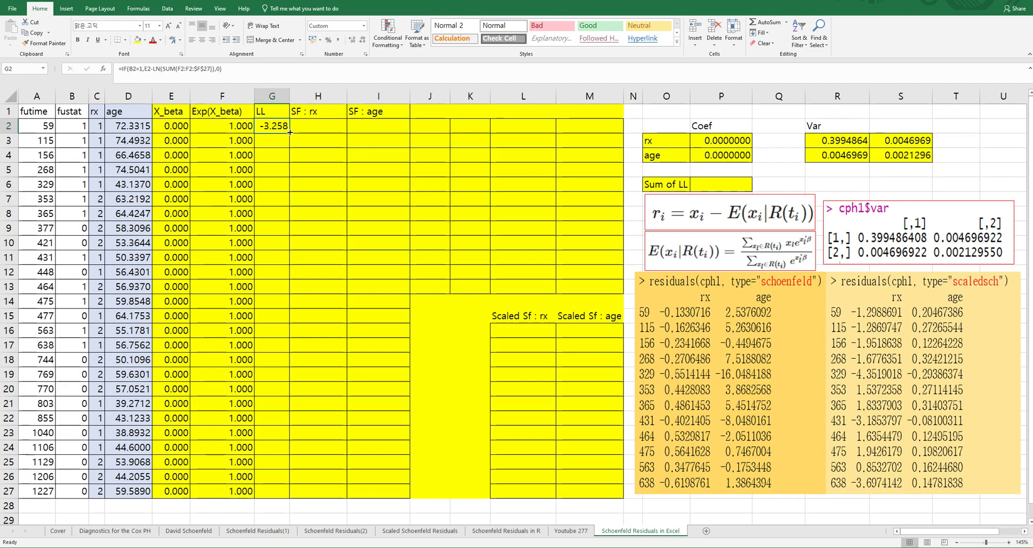
{"action": "double_click", "coordinate": [291, 134]}
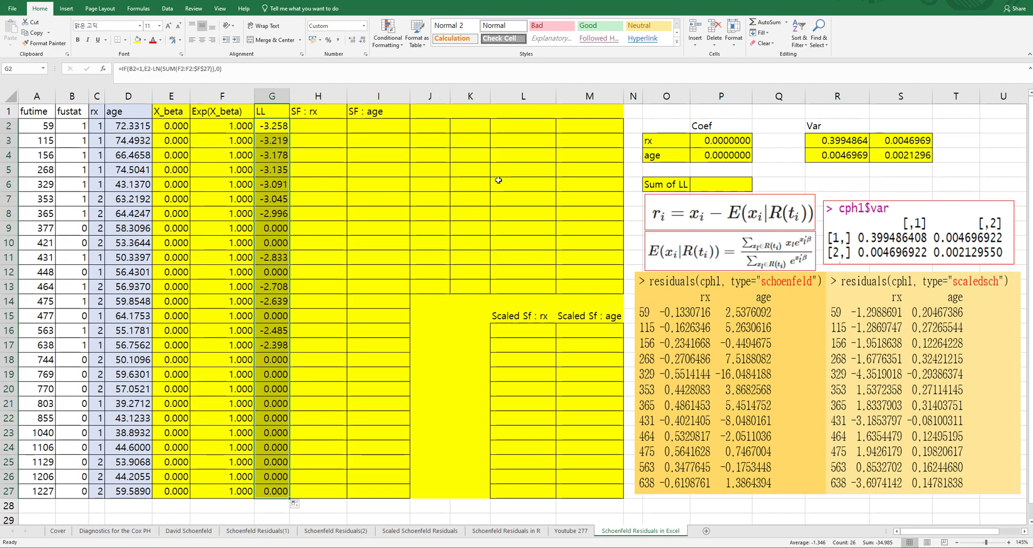
{"action": "left_click", "coordinate": [694, 182]}
Enter =SUM(G2:G27) as Sum of LL, giving -34.9849404
{"action": "type", "text": "=sum("}
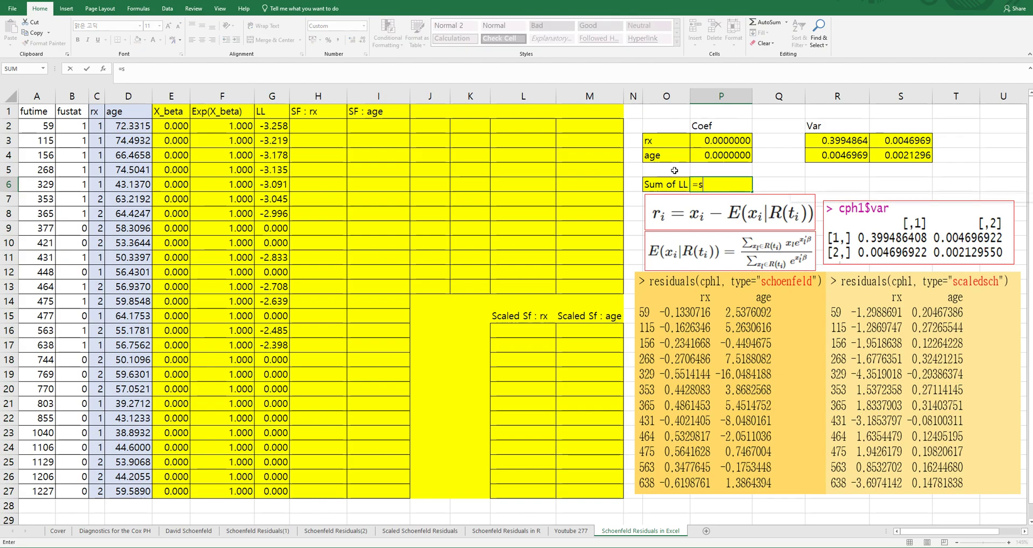
{"action": "left_click", "coordinate": [272, 127]}
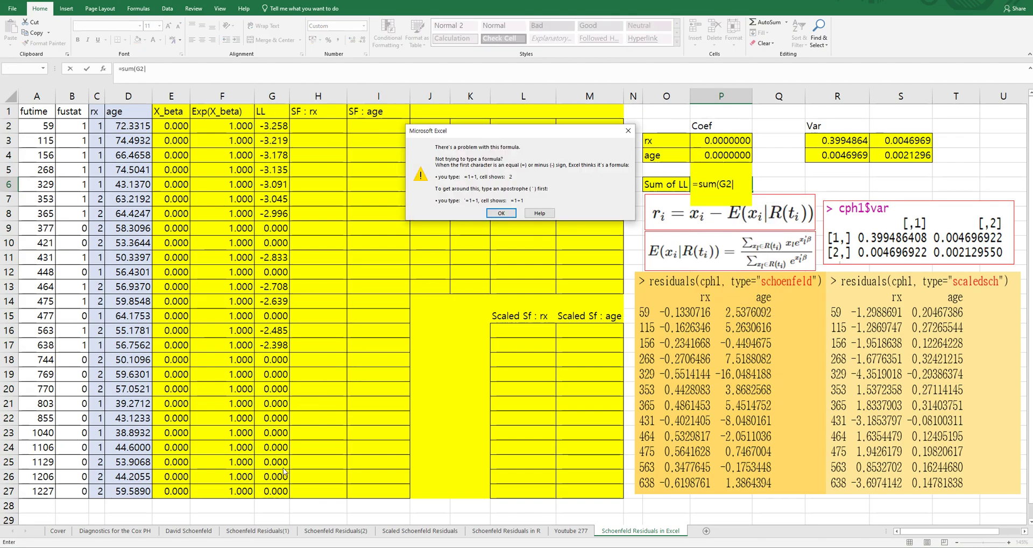
{"action": "key", "text": "Return"}
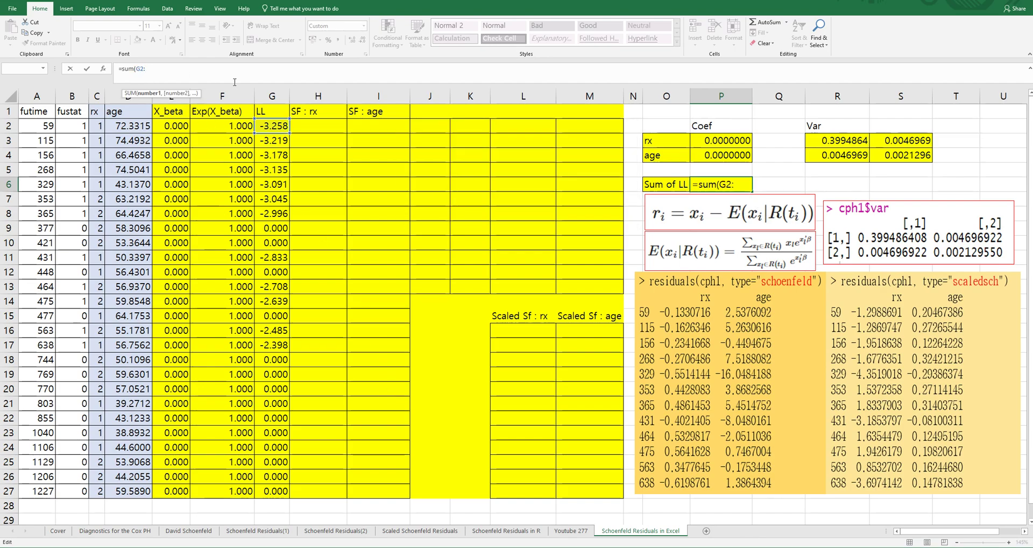
{"action": "left_click", "coordinate": [276, 128]}
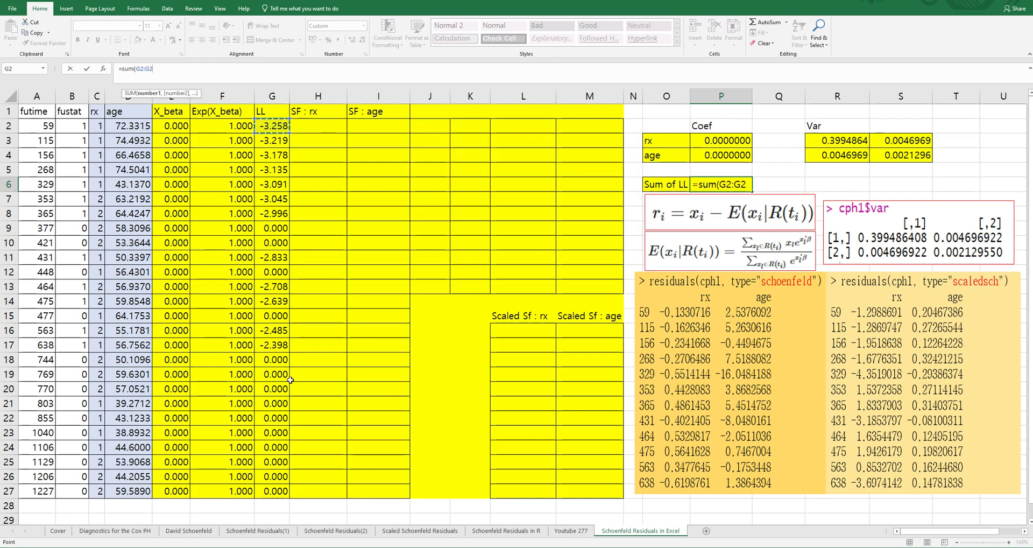
{"action": "left_click", "coordinate": [273, 489], "text": "shift"}
{"action": "left_click", "coordinate": [190, 73]}
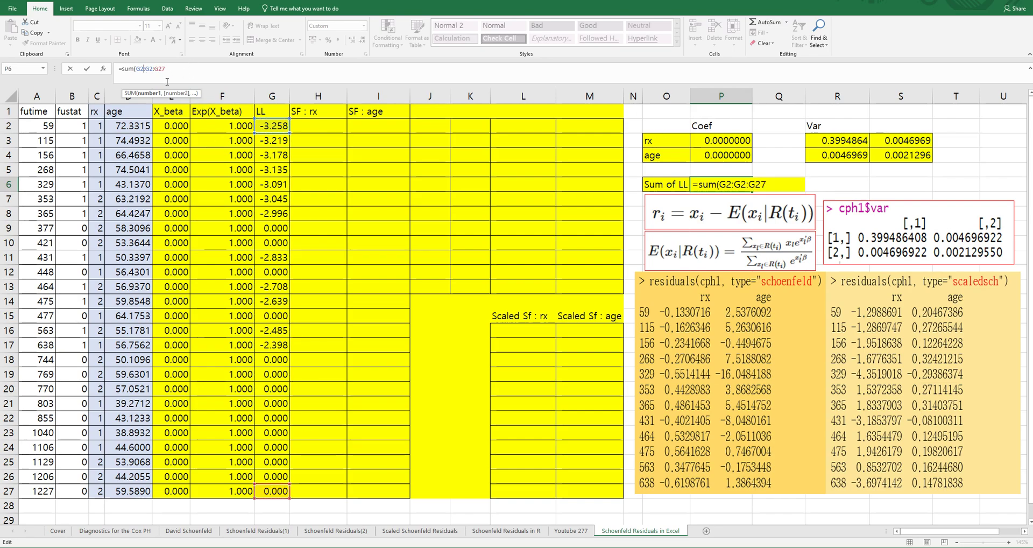
{"action": "key", "text": "Delete"}
{"action": "key", "text": "Delete"}
{"action": "key", "text": "Delete"}
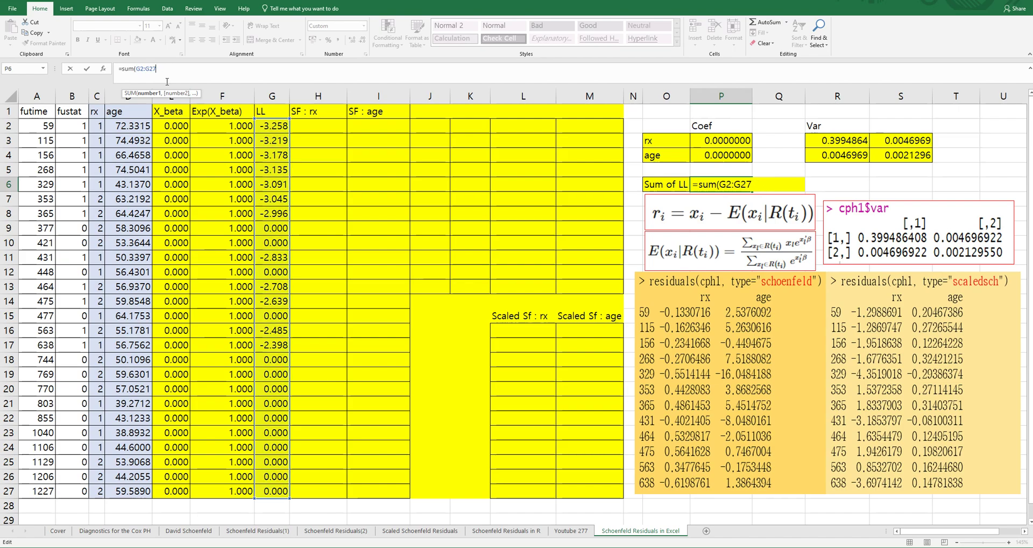
{"action": "key", "text": "Return"}
{"action": "key", "text": "Up"}
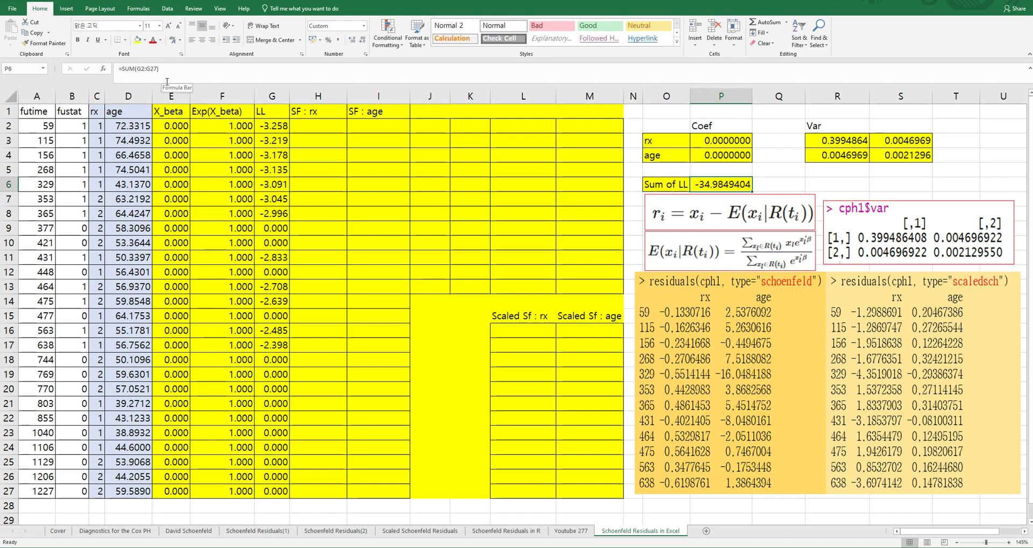
{"action": "left_click", "coordinate": [167, 8]}
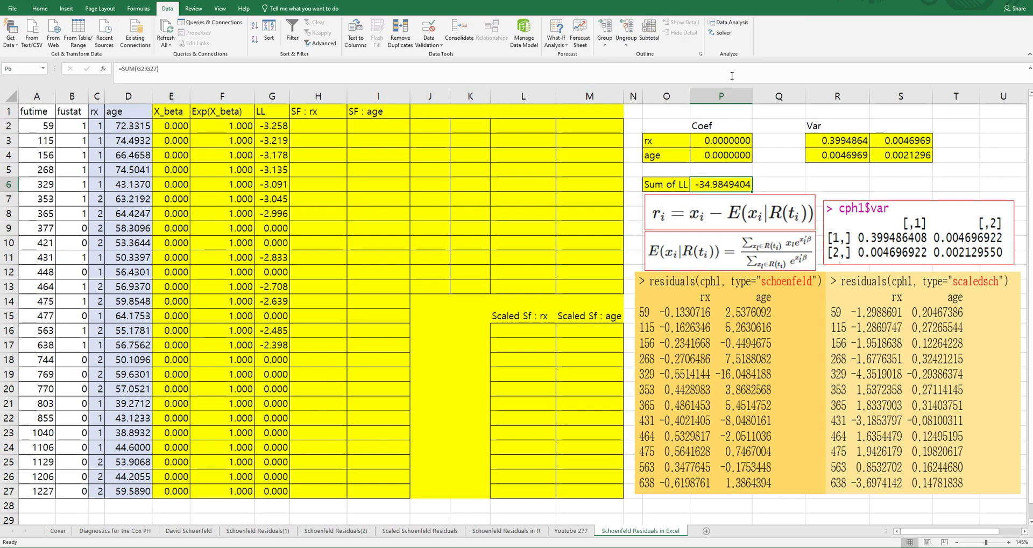
Use Solver to maximise $P$6 by changing $P$3:$P$4, giving rx -0.8039767 and age 0.1473265
{"action": "left_click", "coordinate": [716, 34]}
{"action": "left_click_drag", "start_coordinate": [645, 214], "coordinate": [522, 176]}
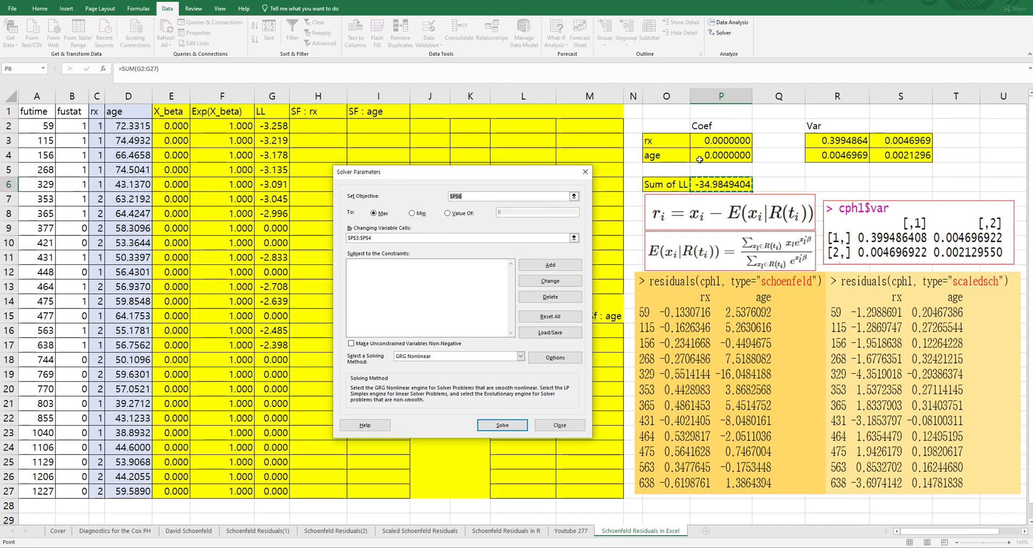
{"action": "left_click", "coordinate": [515, 427]}
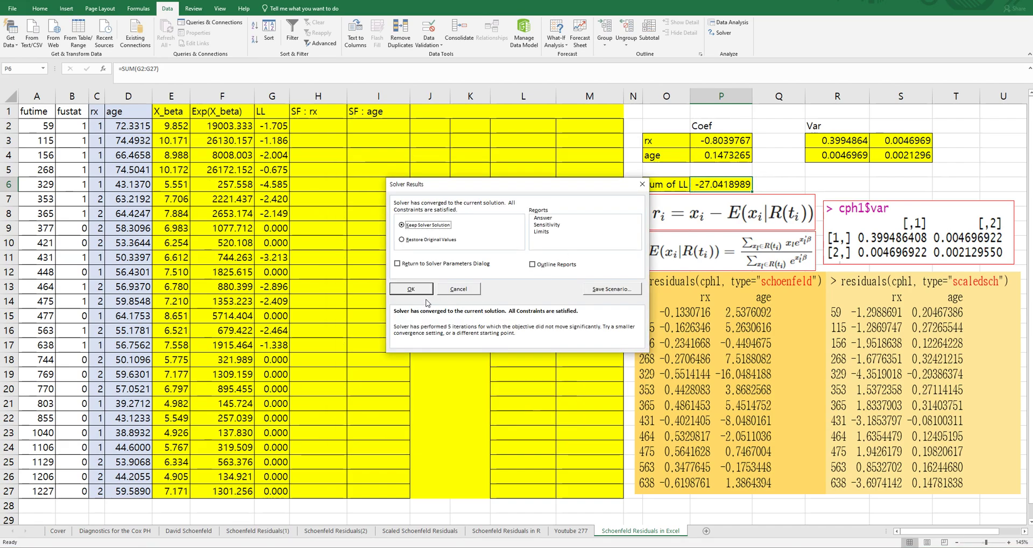
{"action": "left_click", "coordinate": [419, 290]}
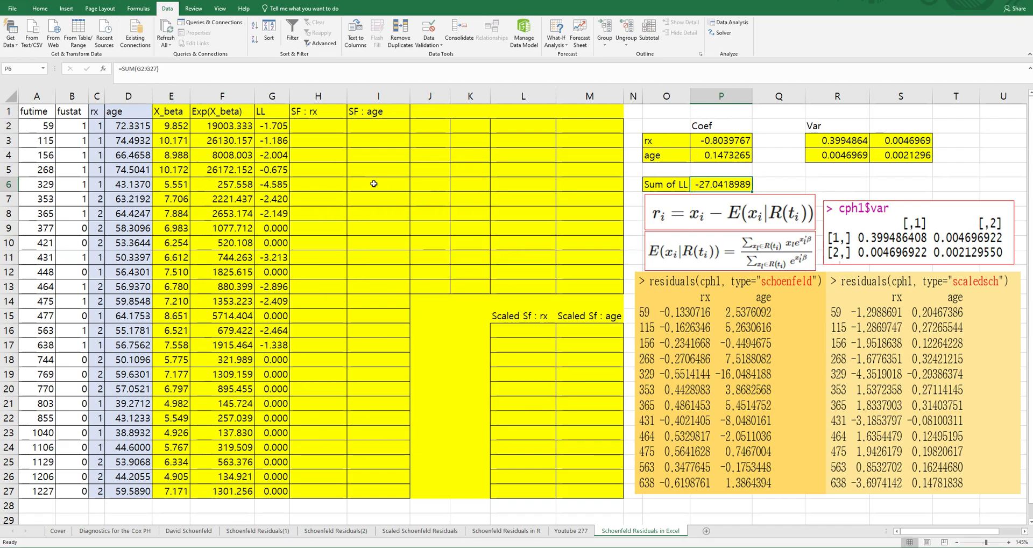
{"action": "left_click", "coordinate": [374, 184]}
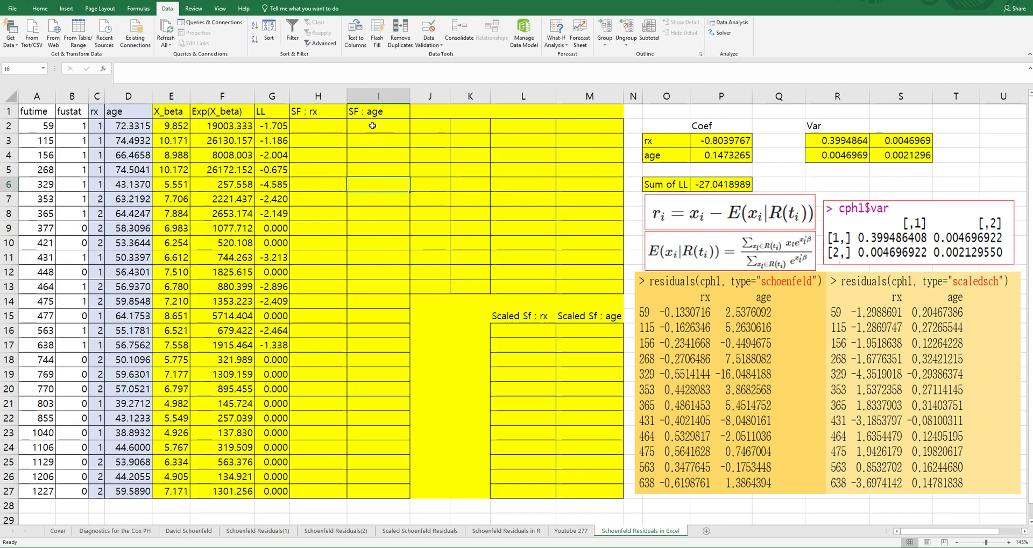
In H2, begin the rx residual as =IF(B2=1,C2-SUMPRODUCT(
{"action": "left_click", "coordinate": [328, 128]}
{"action": "type", "text": "="}
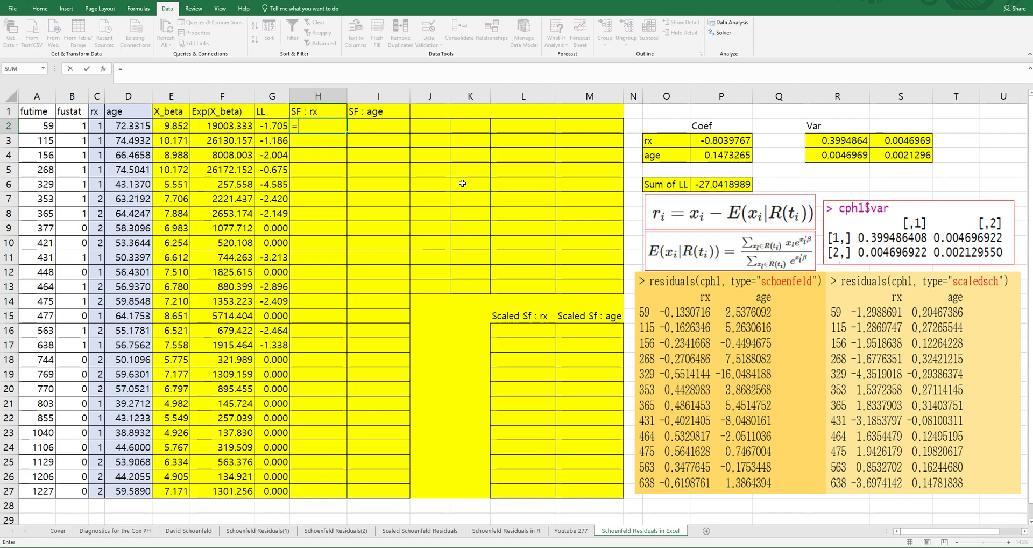
{"action": "type", "text": "if("}
{"action": "left_click", "coordinate": [74, 126]}
{"action": "type", "text": "=1"}
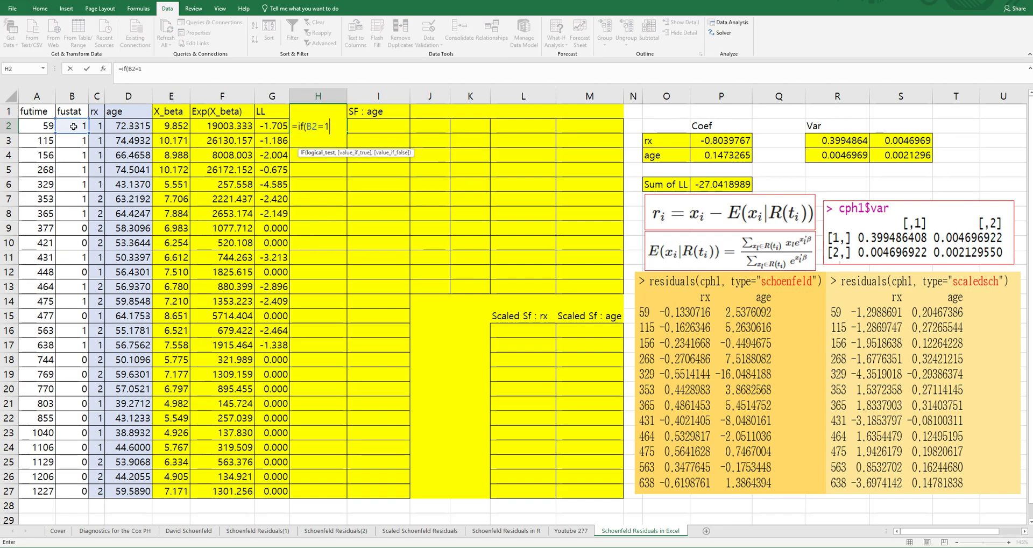
{"action": "type", "text": ","}
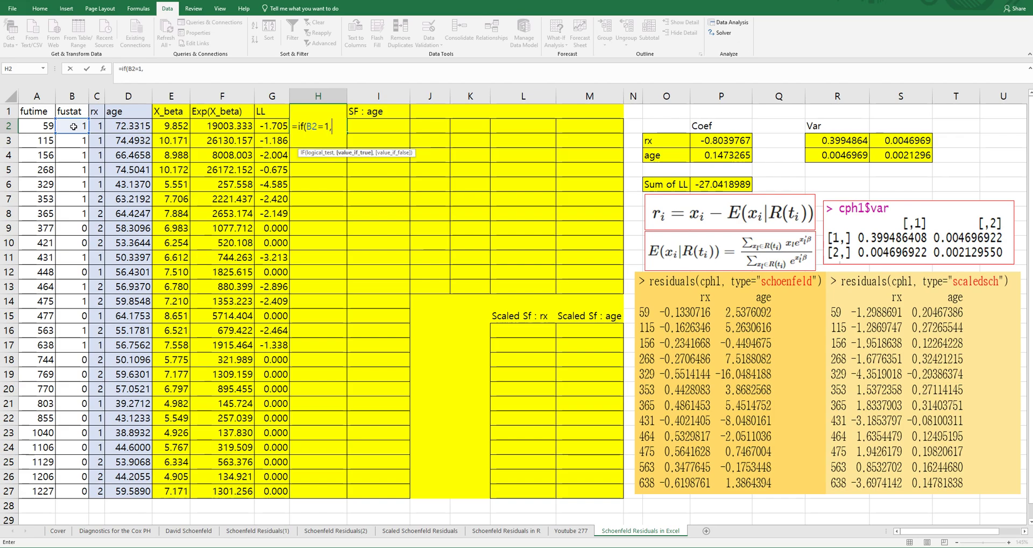
{"action": "left_click", "coordinate": [99, 126]}
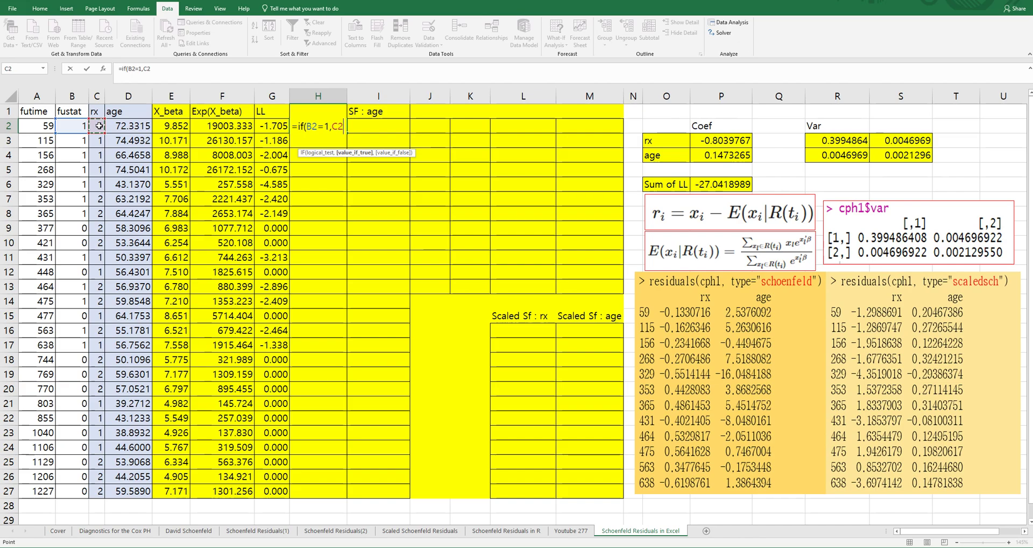
{"action": "type", "text": "-"}
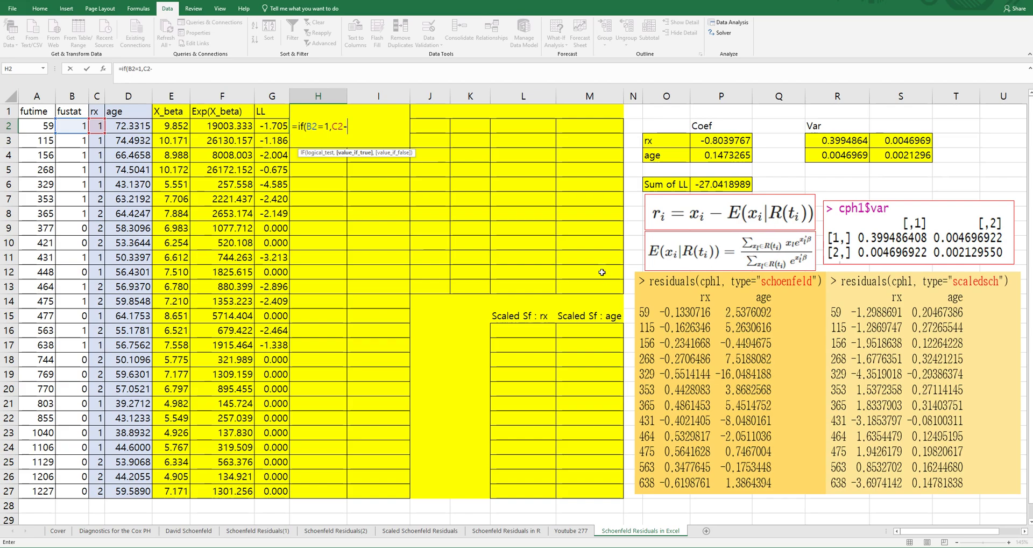
{"action": "type", "text": "sumpro"}
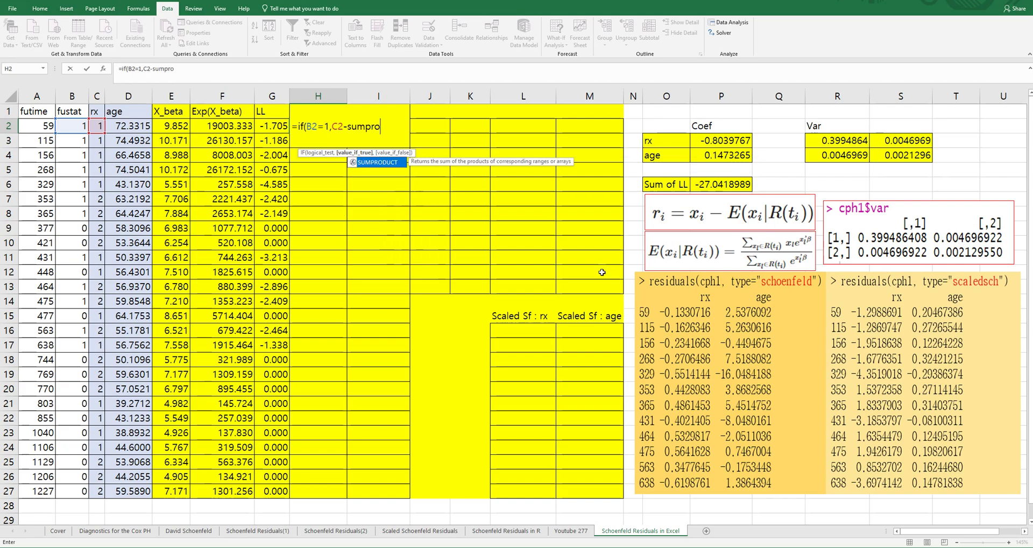
{"action": "type", "text": "duct("}
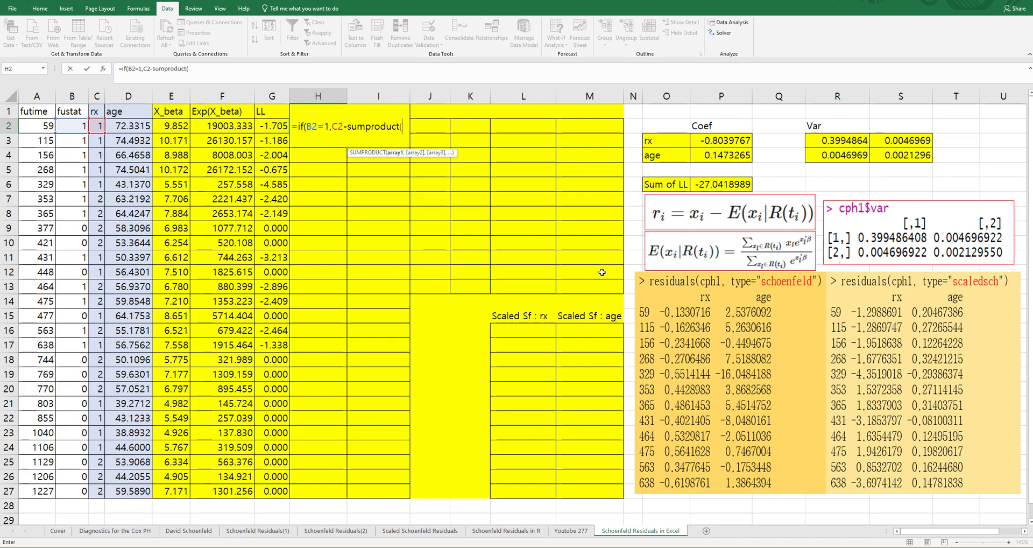
Add the rx range C2:C27 as SUMPRODUCT's first array, removing a stray character
{"action": "left_click", "coordinate": [102, 127]}
{"action": "type", "text": "|"}
{"action": "left_click", "coordinate": [100, 489]}
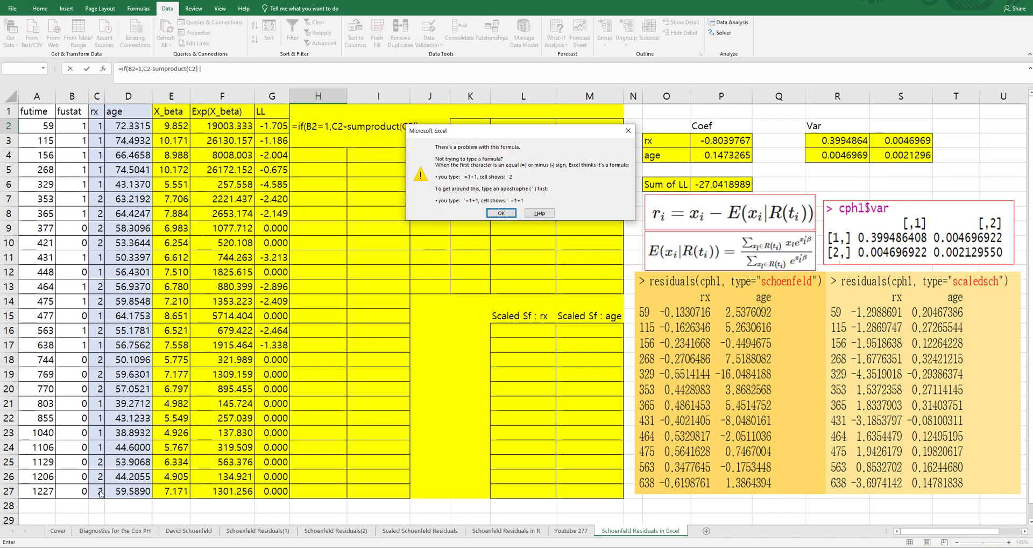
{"action": "left_click", "coordinate": [501, 213]}
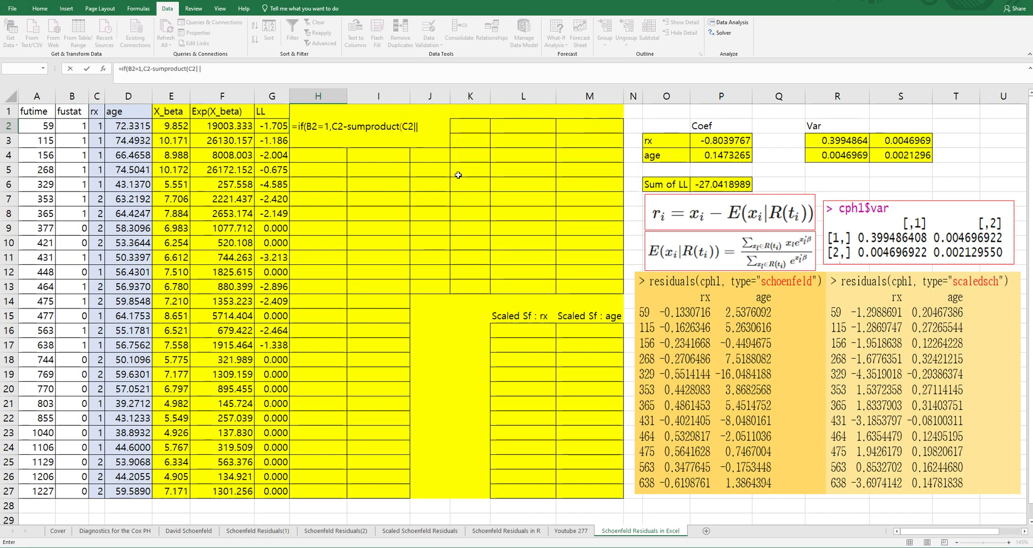
{"action": "left_click", "coordinate": [217, 74]}
{"action": "key", "text": "BackSpace"}
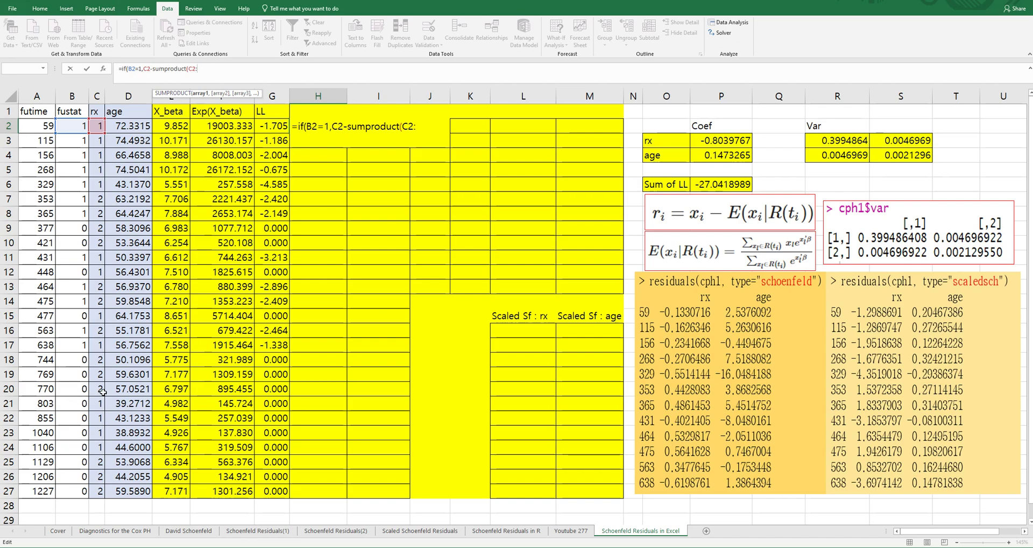
{"action": "type", "text": ":"}
{"action": "left_click", "coordinate": [99, 492]}
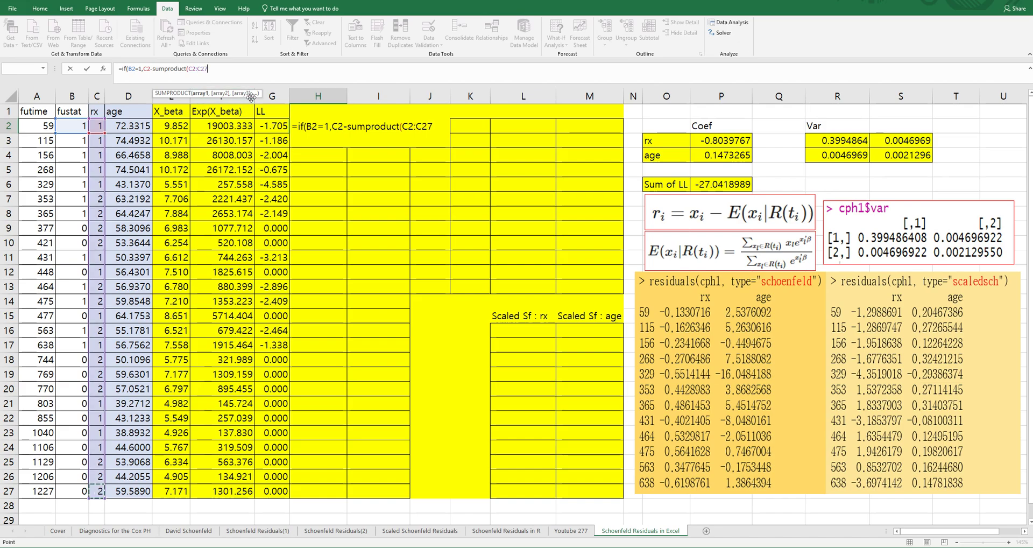
{"action": "type", "text": ","}
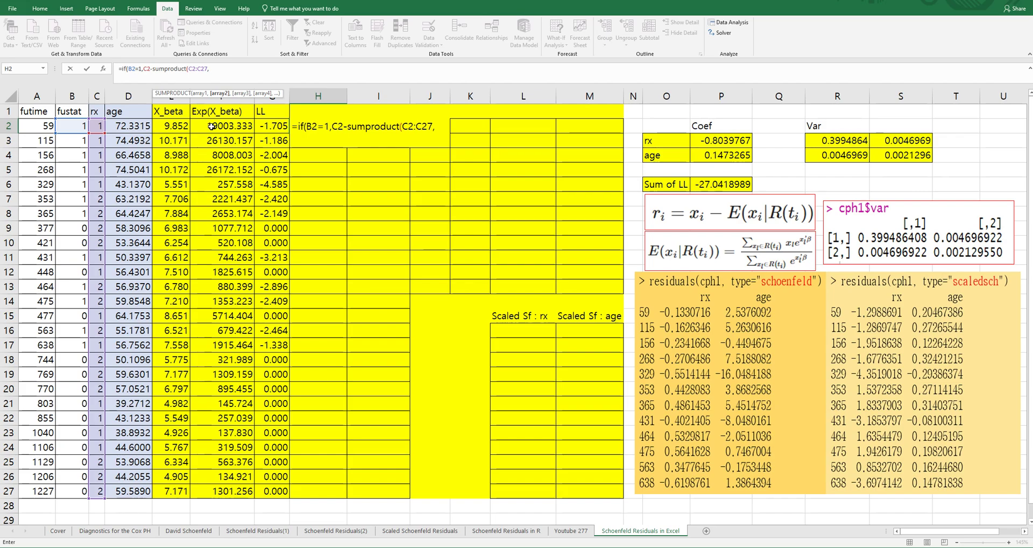
Add F2:F27 as the second array and anchor the range ends as $C$27 and $F$27
{"action": "left_click", "coordinate": [211, 126]}
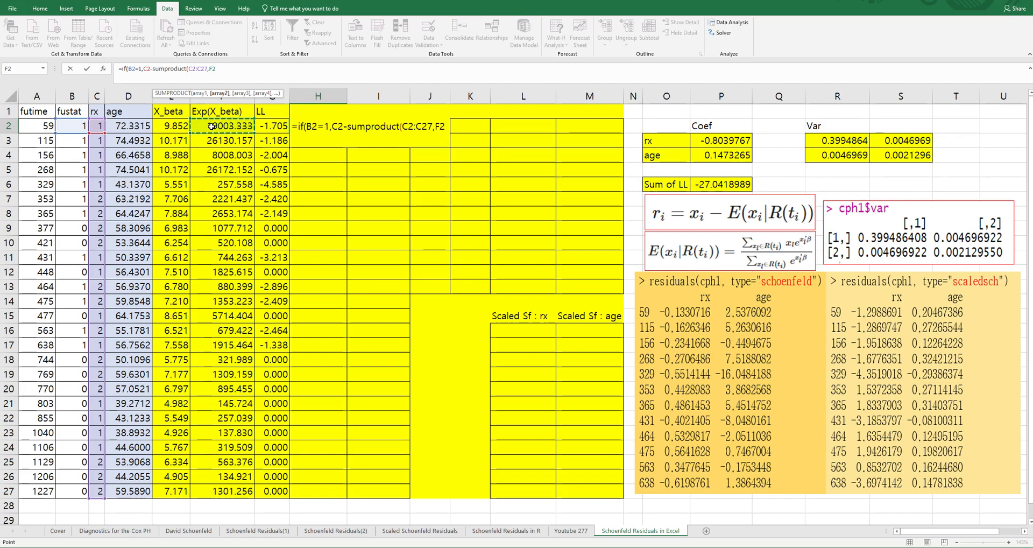
{"action": "left_click", "coordinate": [234, 492], "text": "shift"}
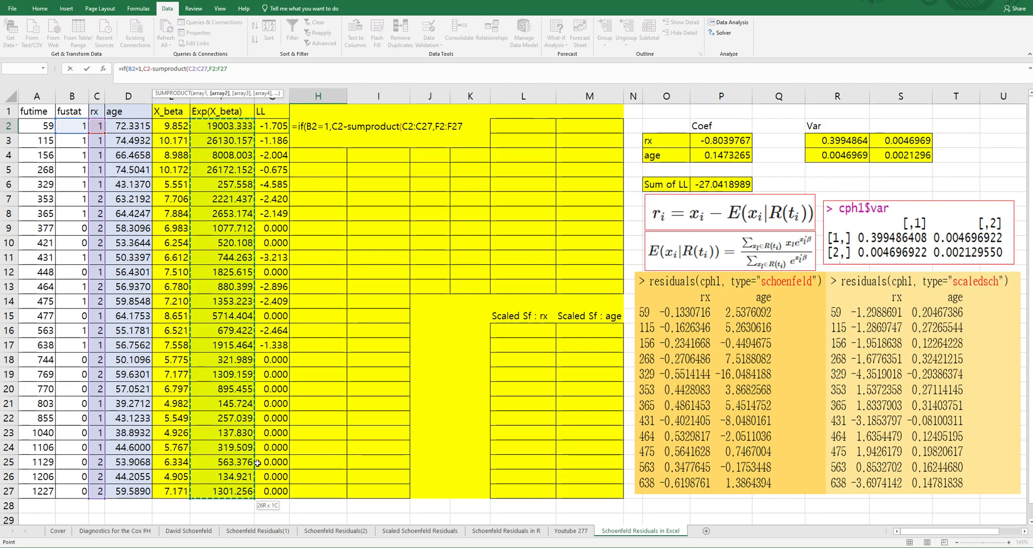
{"action": "left_click", "coordinate": [205, 71]}
{"action": "key", "text": "F4"}
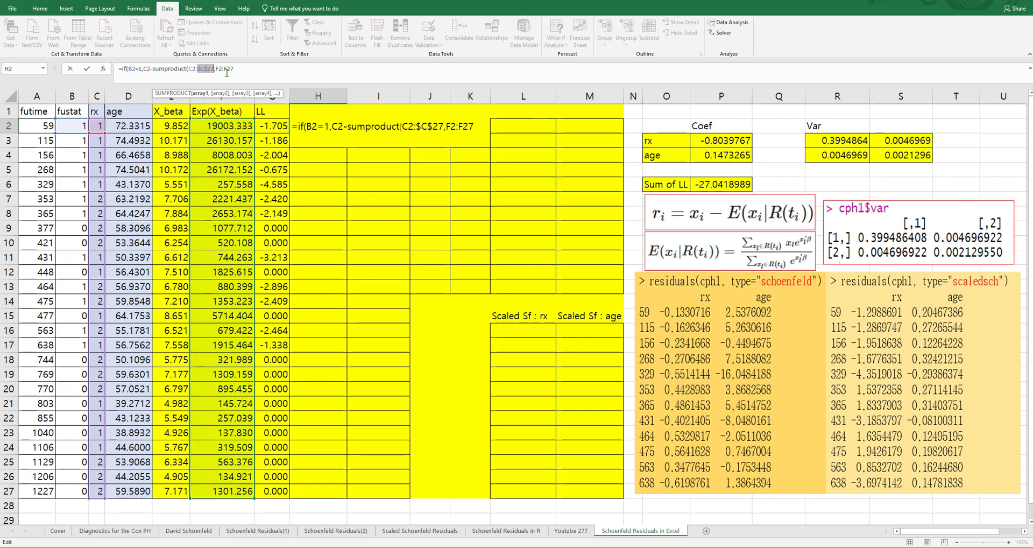
{"action": "left_click", "coordinate": [228, 71]}
{"action": "key", "text": "F4"}
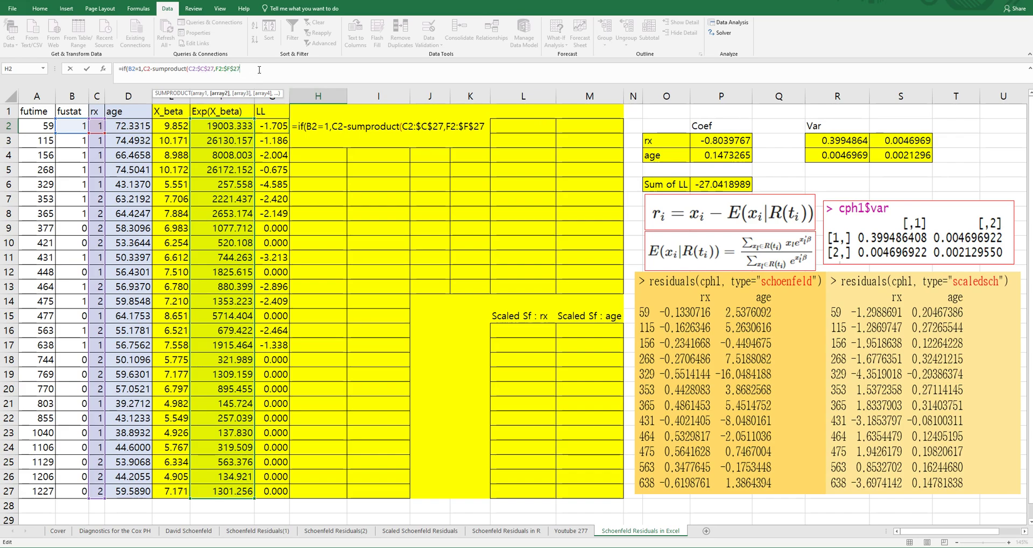
Divide by SUM(F2:$F$27), return 0 otherwise, and commit H2, showing -0.1330713
{"action": "type", "text": ")"}
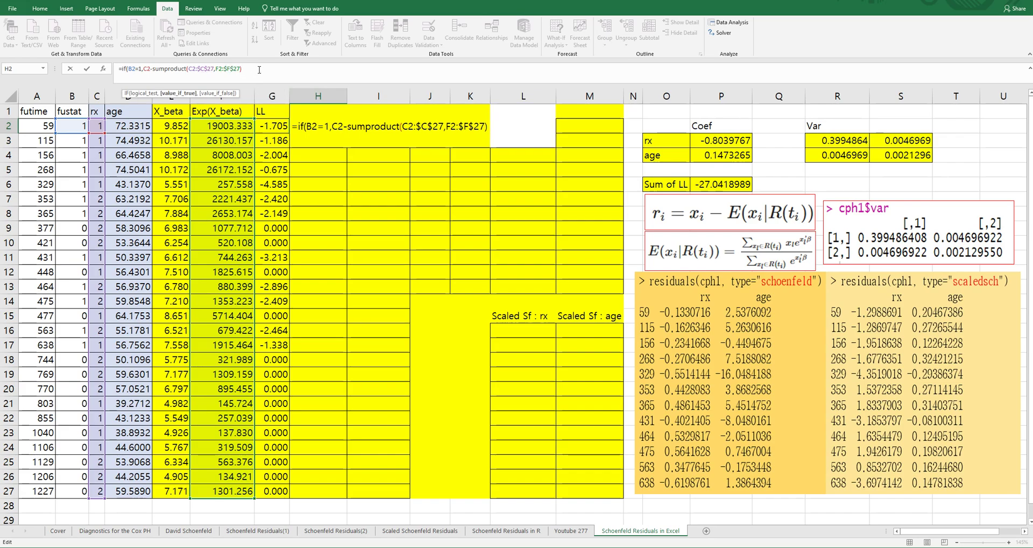
{"action": "type", "text": "/sum("}
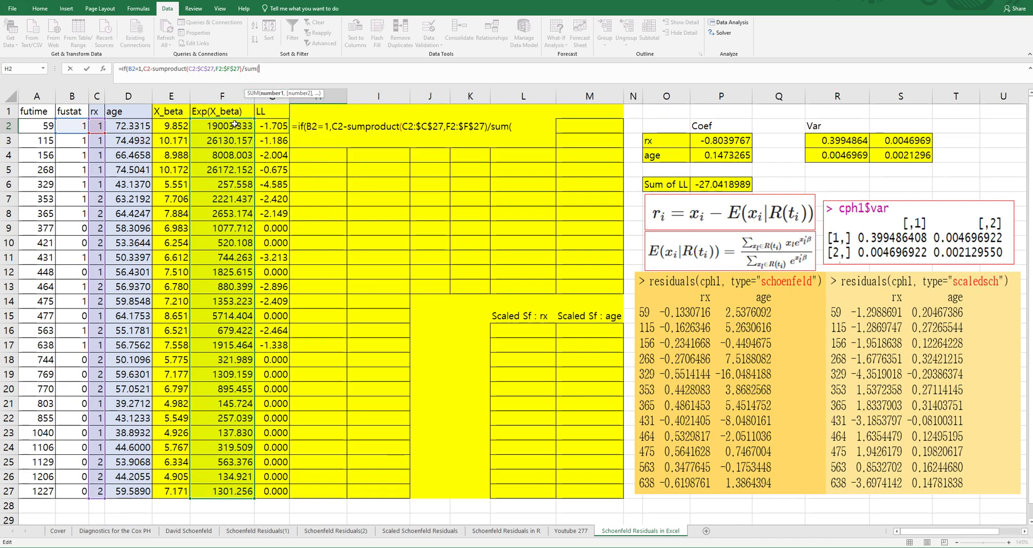
{"action": "left_click", "coordinate": [234, 124]}
{"action": "left_click", "coordinate": [239, 490], "text": "shift"}
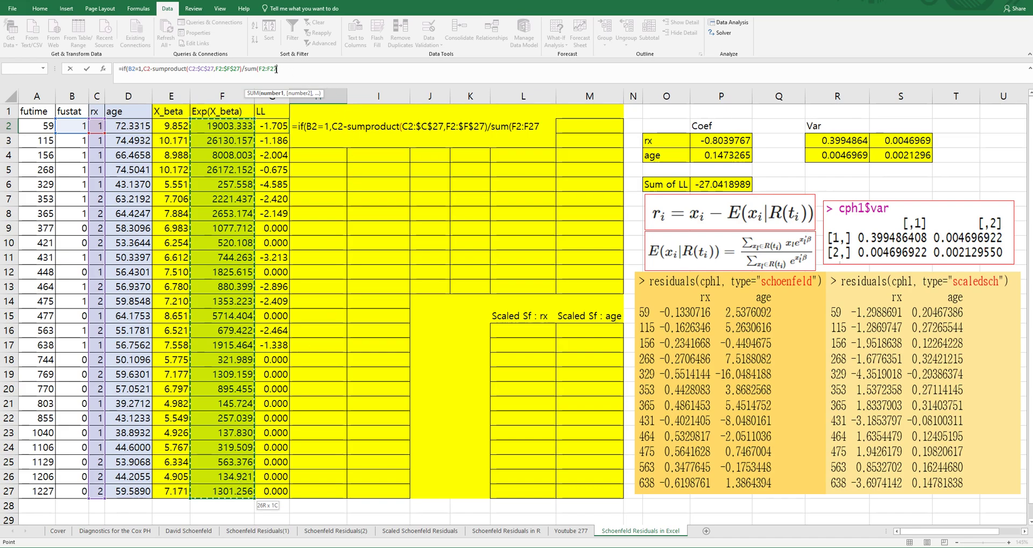
{"action": "left_click", "coordinate": [276, 69]}
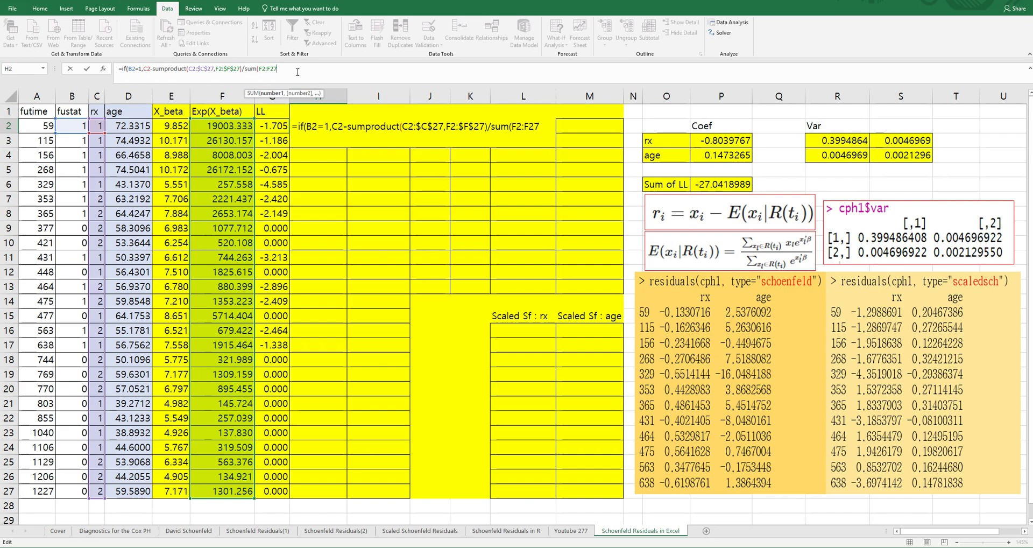
{"action": "key", "text": "F4"}
{"action": "type", "text": ")"}
{"action": "type", "text": ")"}
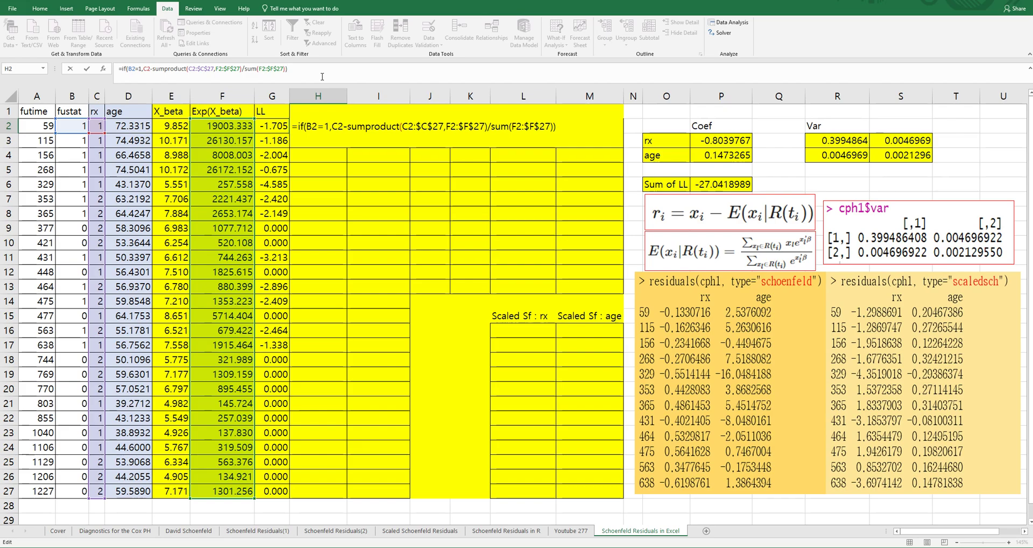
{"action": "key", "text": "Left"}
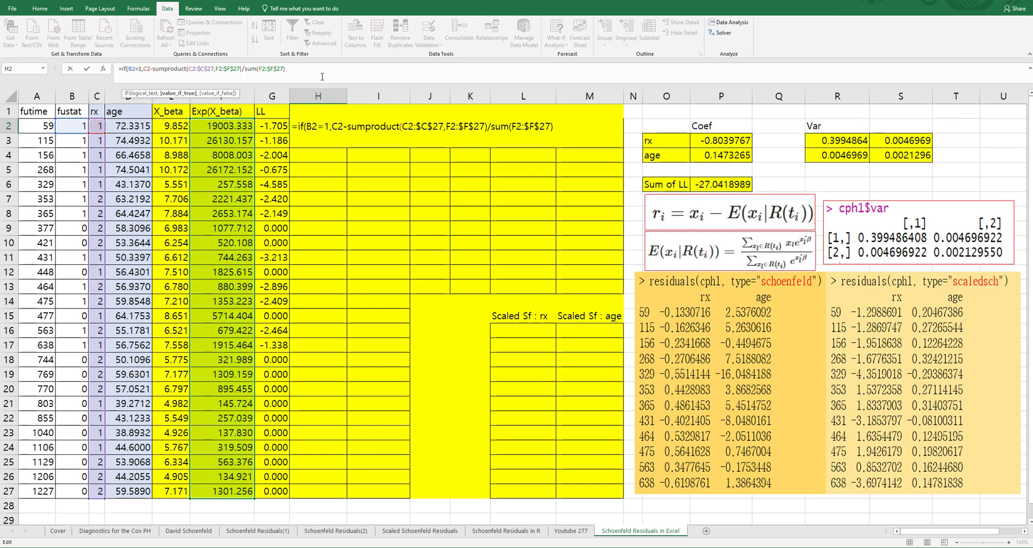
{"action": "type", "text": ",0"}
{"action": "key", "text": "Right"}
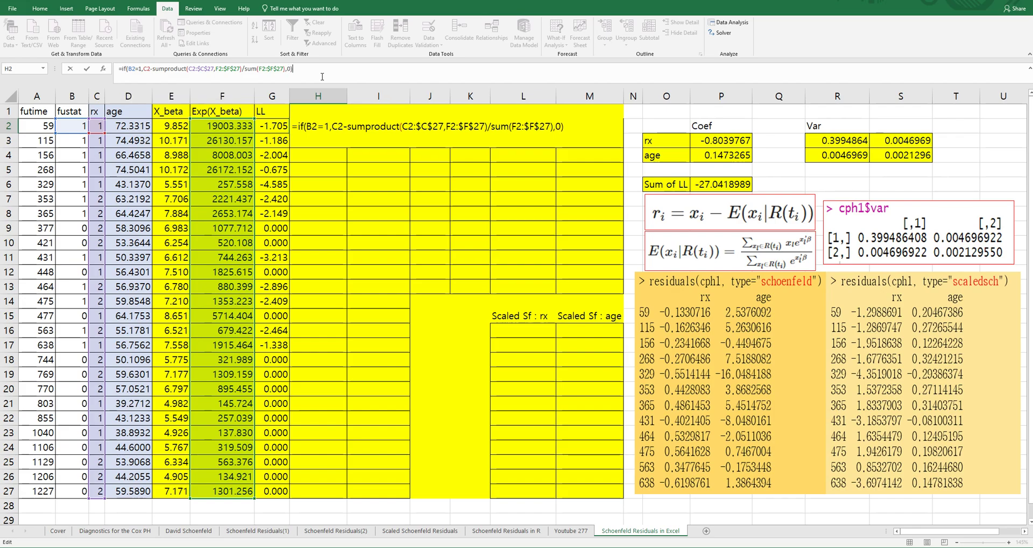
{"action": "key", "text": "ctrl+Return"}
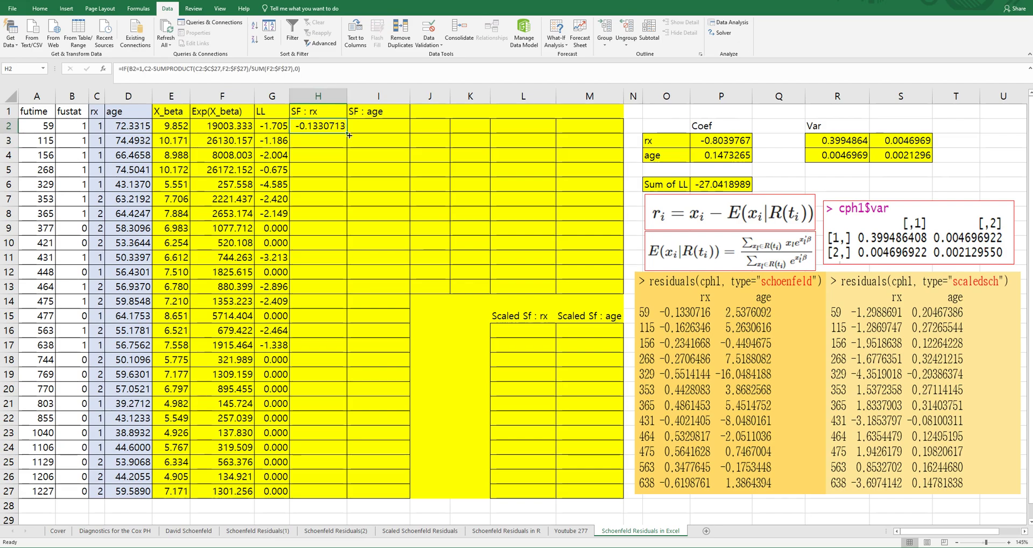
Fill the H2 rx residual formula down through H27
{"action": "left_click_drag", "start_coordinate": [349, 135], "coordinate": [351, 348]}
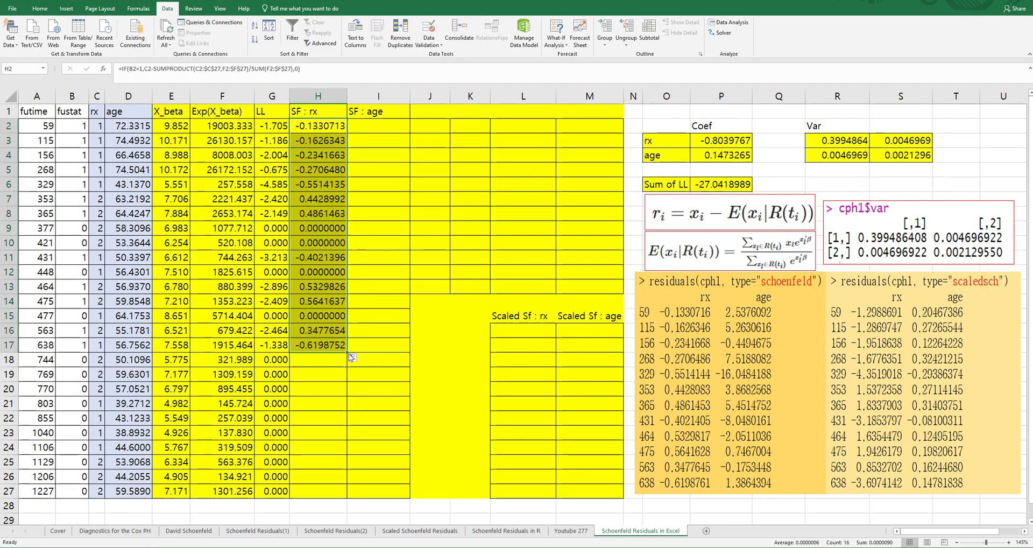
{"action": "left_click_drag", "start_coordinate": [348, 350], "coordinate": [349, 498]}
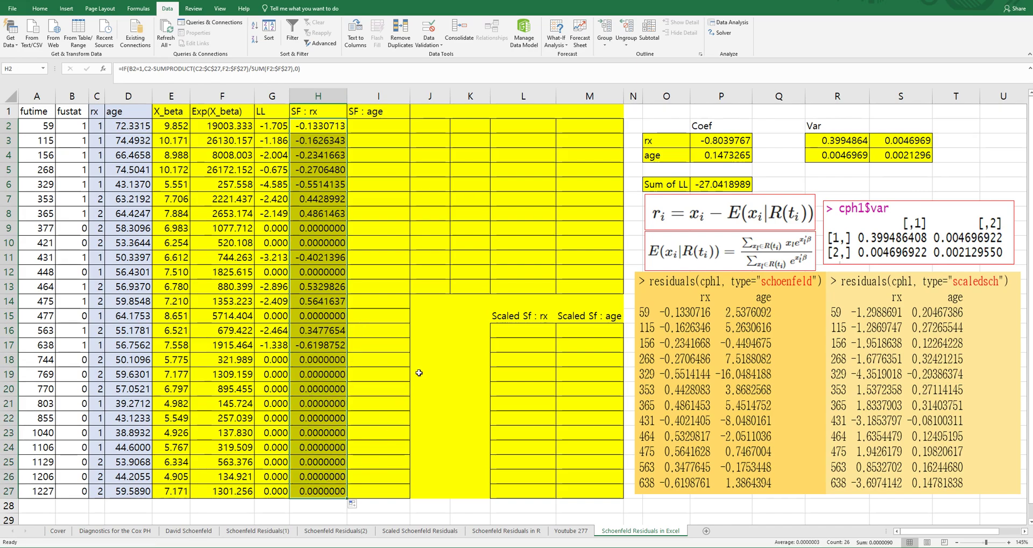
{"action": "left_click_drag", "start_coordinate": [395, 253], "coordinate": [392, 135]}
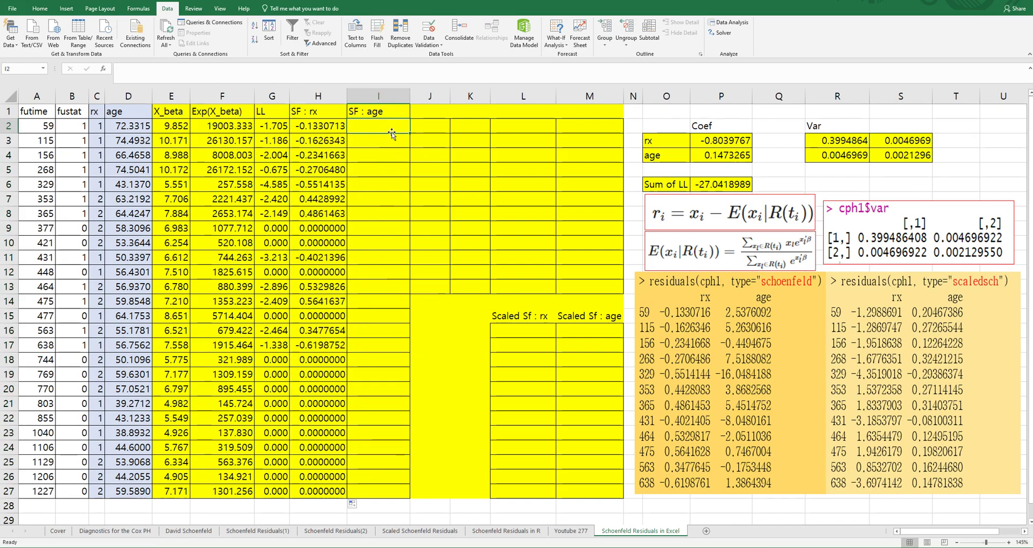
Make H2 return "" for non-event rows and paste the revised formula over H2:H27
{"action": "left_click", "coordinate": [330, 128]}
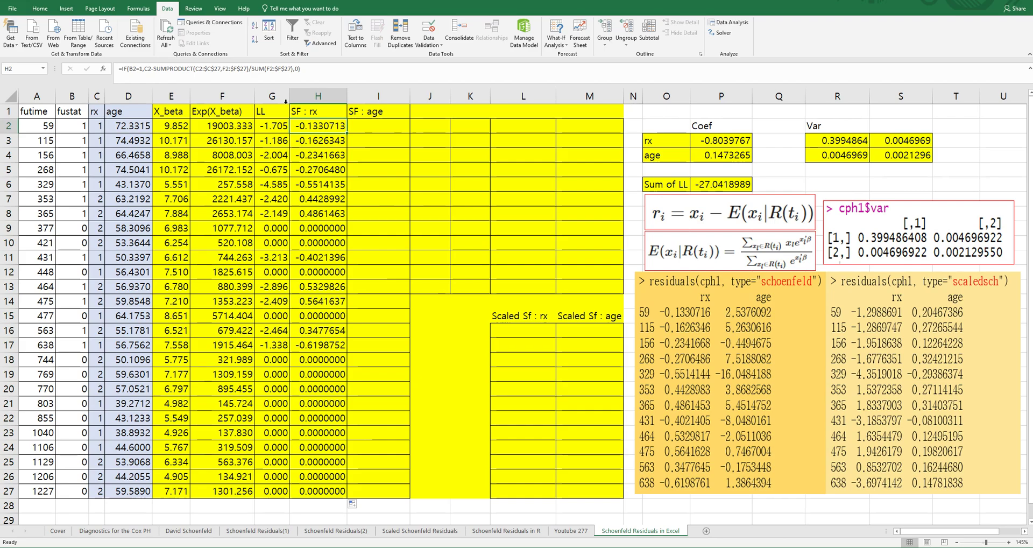
{"action": "left_click", "coordinate": [293, 69]}
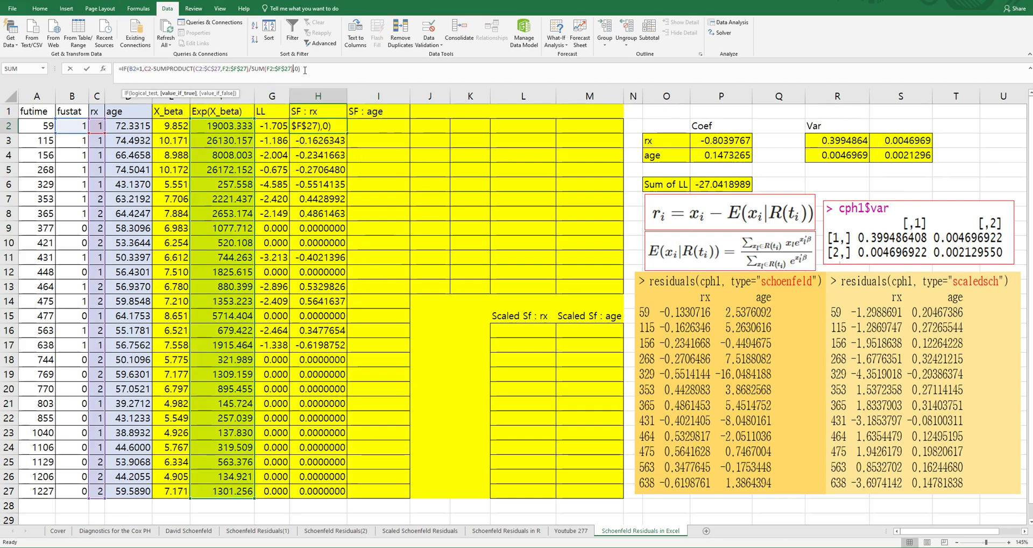
{"action": "key", "text": "Right"}
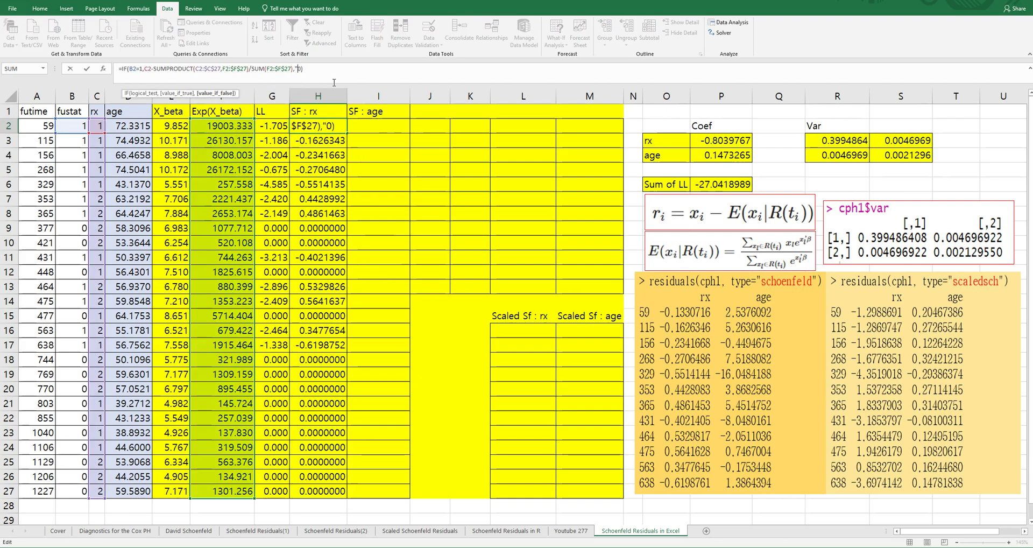
{"action": "key", "text": "Return"}
{"action": "key", "text": "Up"}
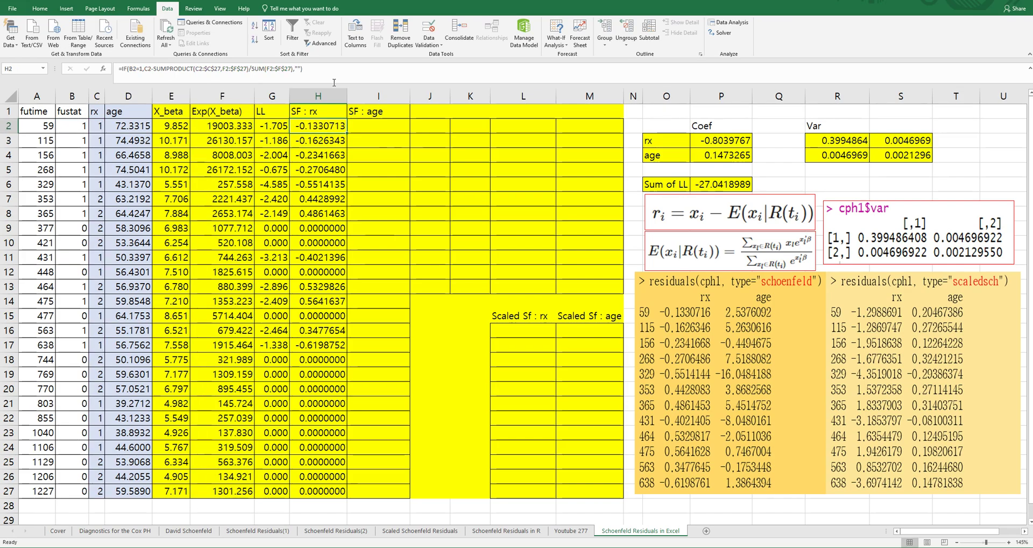
{"action": "key", "text": "ctrl+c"}
{"action": "left_click", "coordinate": [329, 487], "text": "shift"}
{"action": "key", "text": "ctrl+v"}
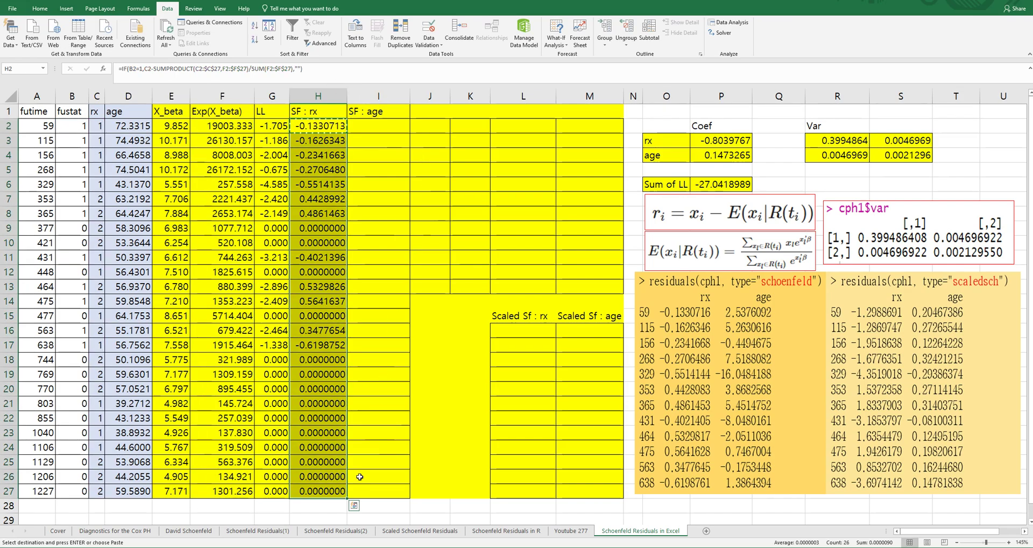
{"action": "key", "text": "Escape"}
{"action": "key", "text": "Right"}
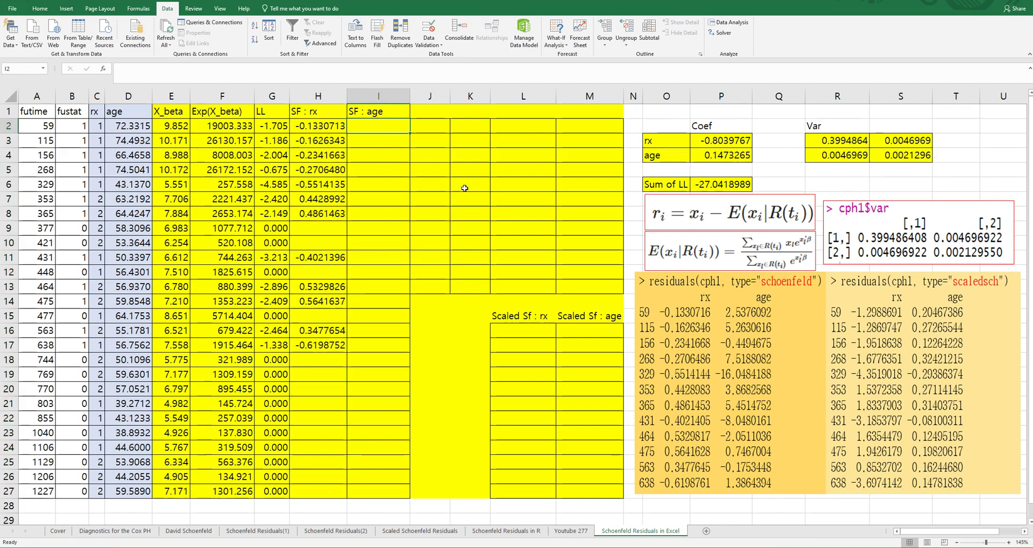
Start the I2 age residual formula as =IF(B2=1,D2-SUMPRODUCT(D2..
{"action": "type", "text": "=if("}
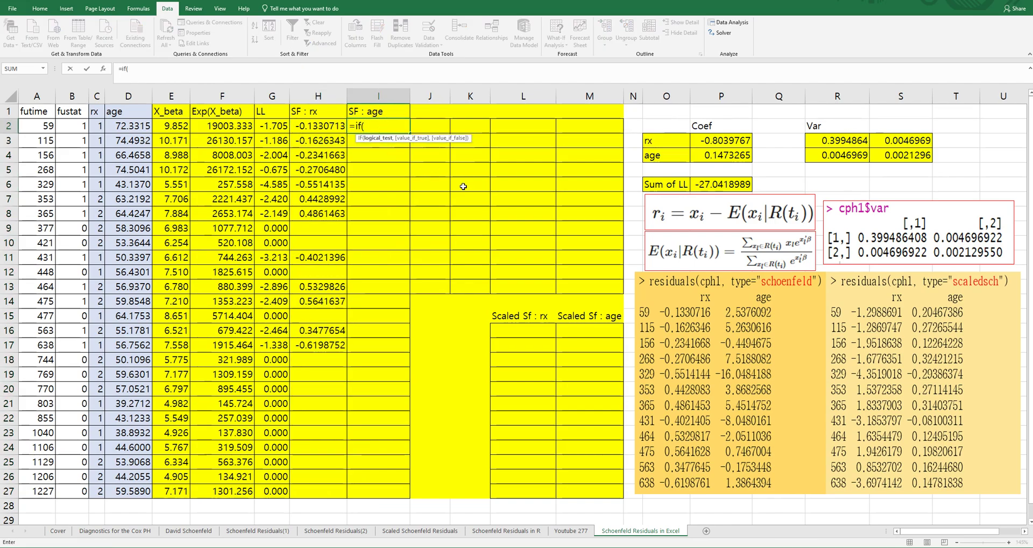
{"action": "left_click", "coordinate": [76, 124]}
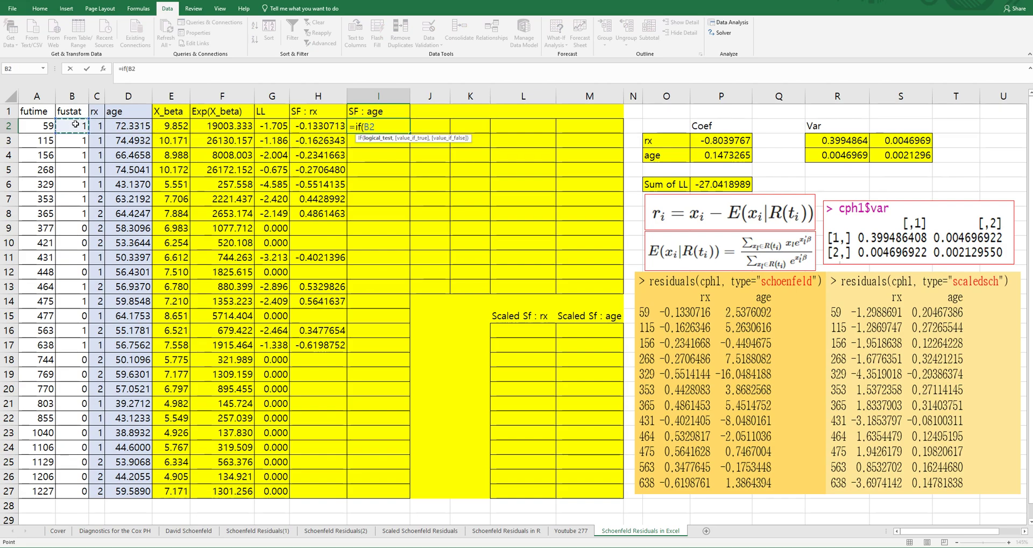
{"action": "type", "text": "=1,"}
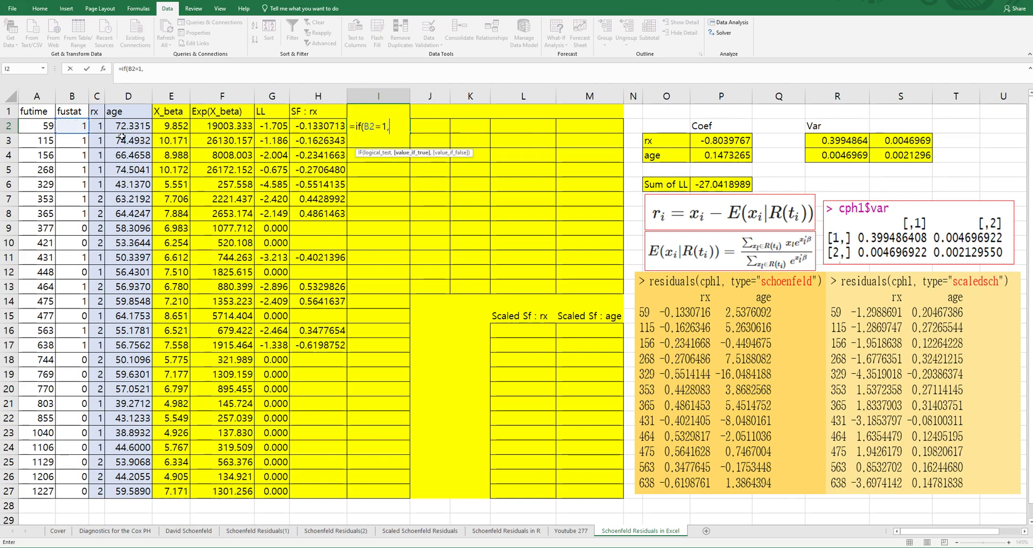
{"action": "left_click", "coordinate": [125, 125]}
{"action": "type", "text": "-"}
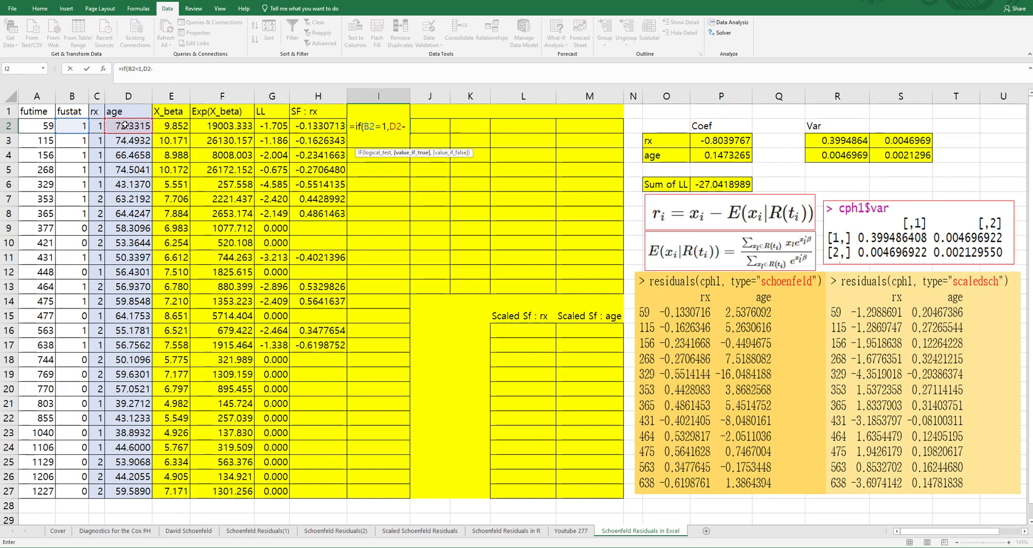
{"action": "type", "text": "sumpro"}
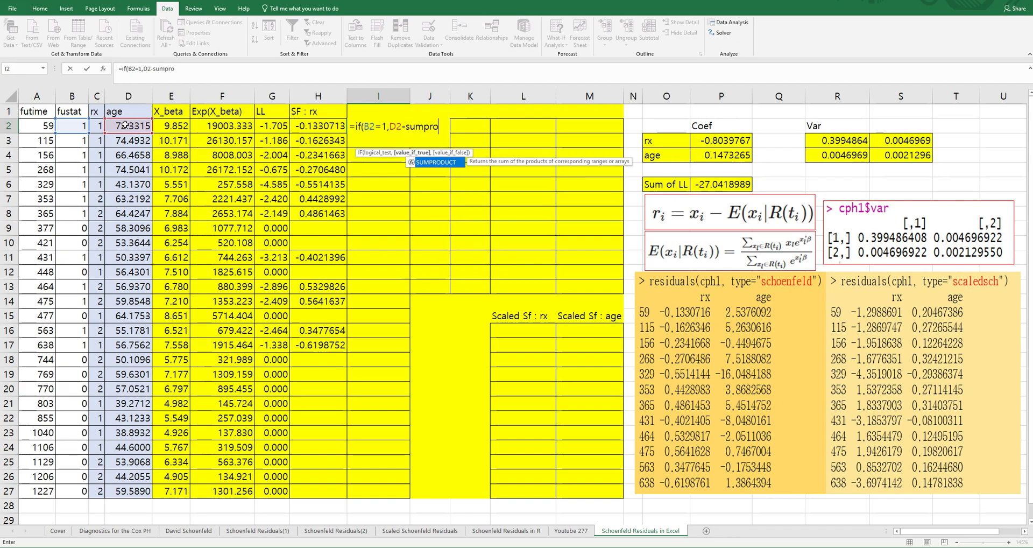
{"action": "type", "text": "duct("}
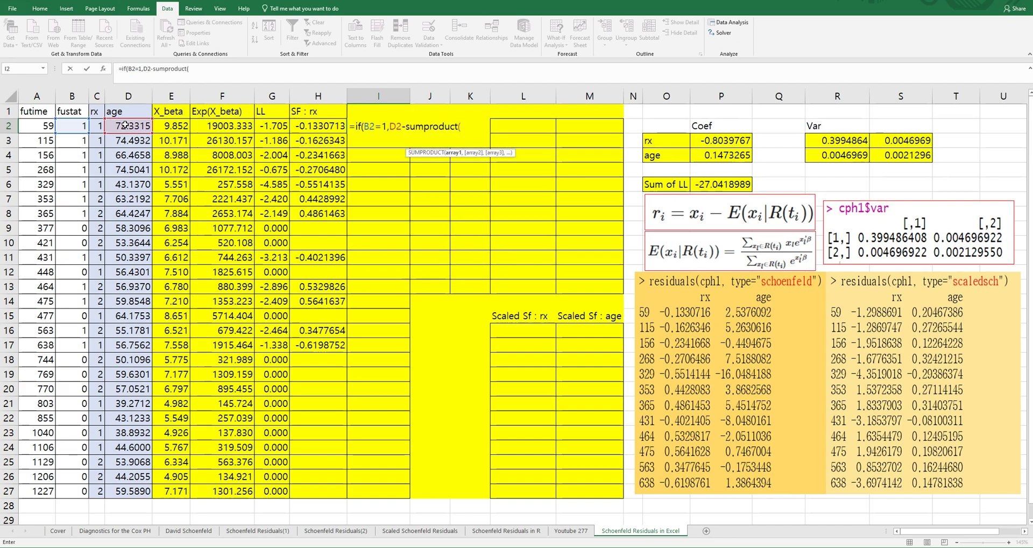
{"action": "left_click", "coordinate": [124, 125]}
{"action": "key", "text": "Return"}
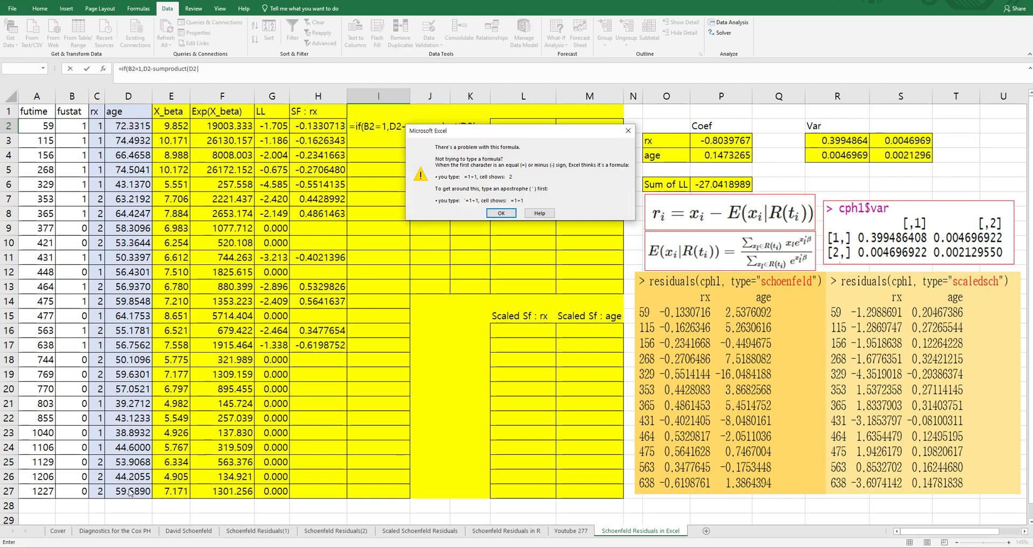
{"action": "left_click", "coordinate": [501, 213]}
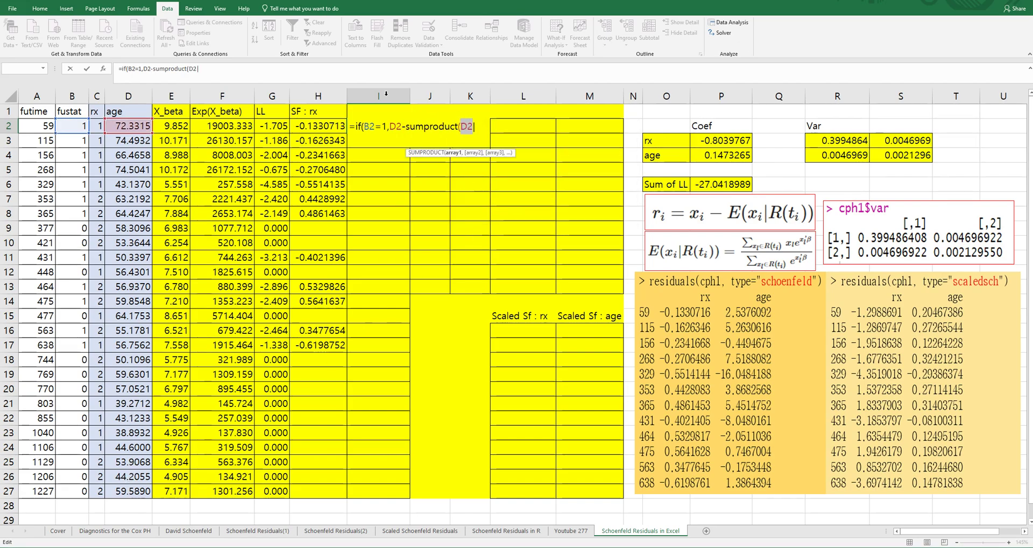
Complete the SUMPRODUCT with ranges D2:$D$27 and F2:$F$27
{"action": "left_click", "coordinate": [246, 69]}
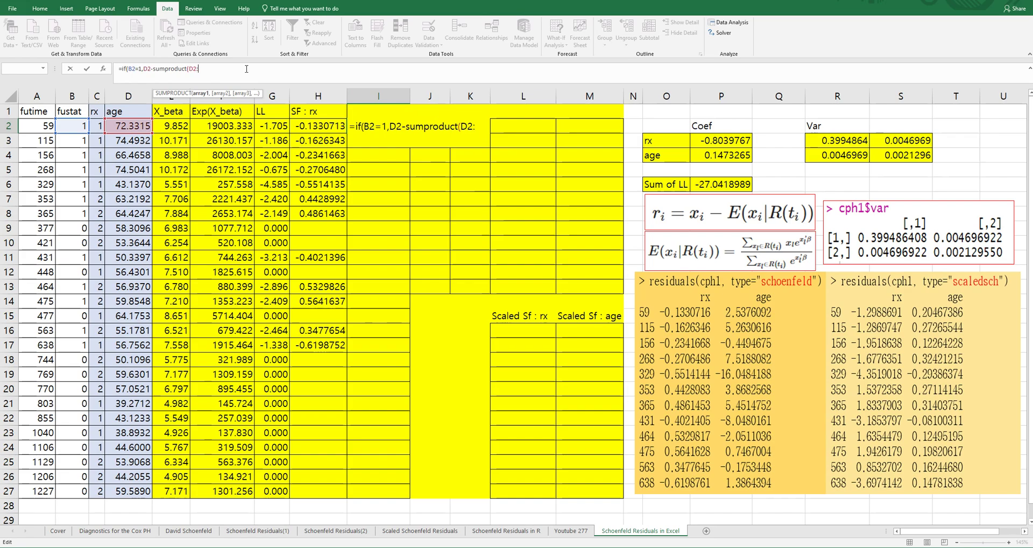
{"action": "type", "text": ":"}
{"action": "left_click", "coordinate": [123, 491]}
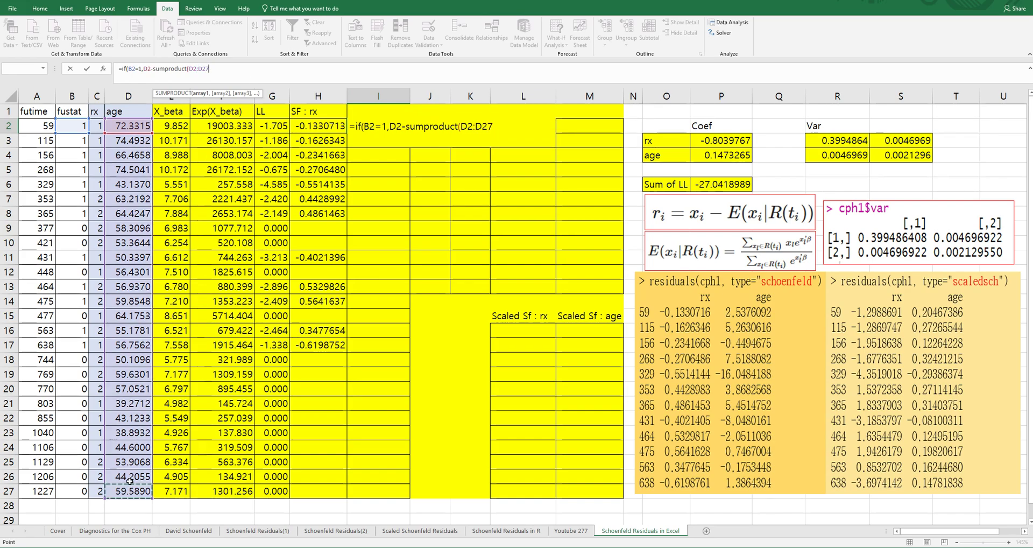
{"action": "type", "text": ","}
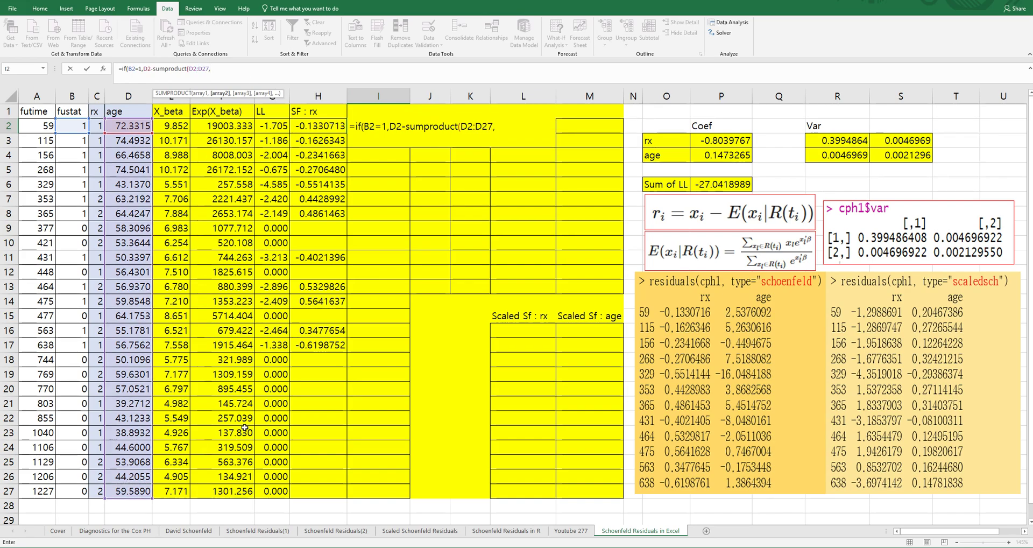
{"action": "left_click_drag", "start_coordinate": [231, 128], "coordinate": [232, 492]}
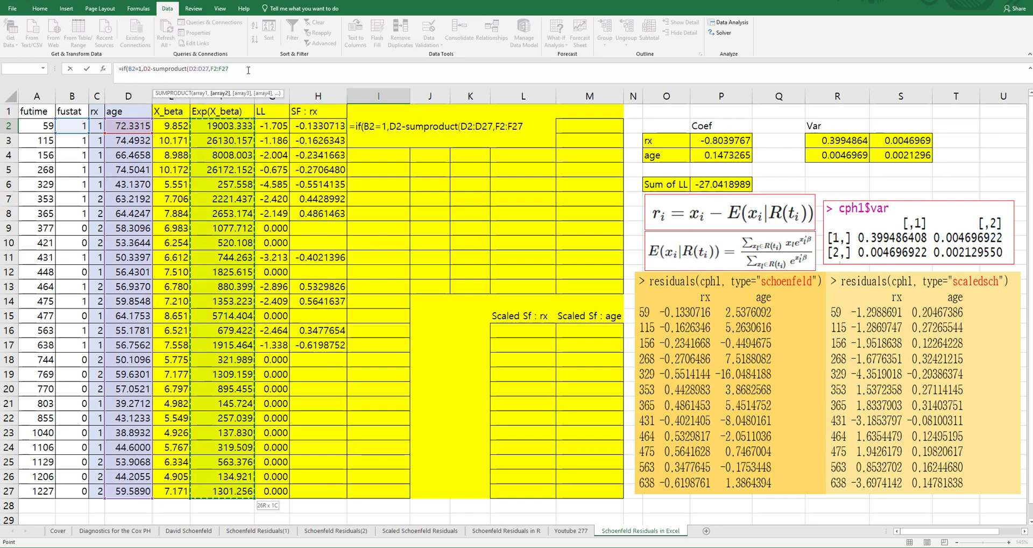
{"action": "left_click", "coordinate": [211, 69]}
{"action": "key", "text": "F4"}
{"action": "left_click", "coordinate": [231, 69]}
{"action": "key", "text": "F4"}
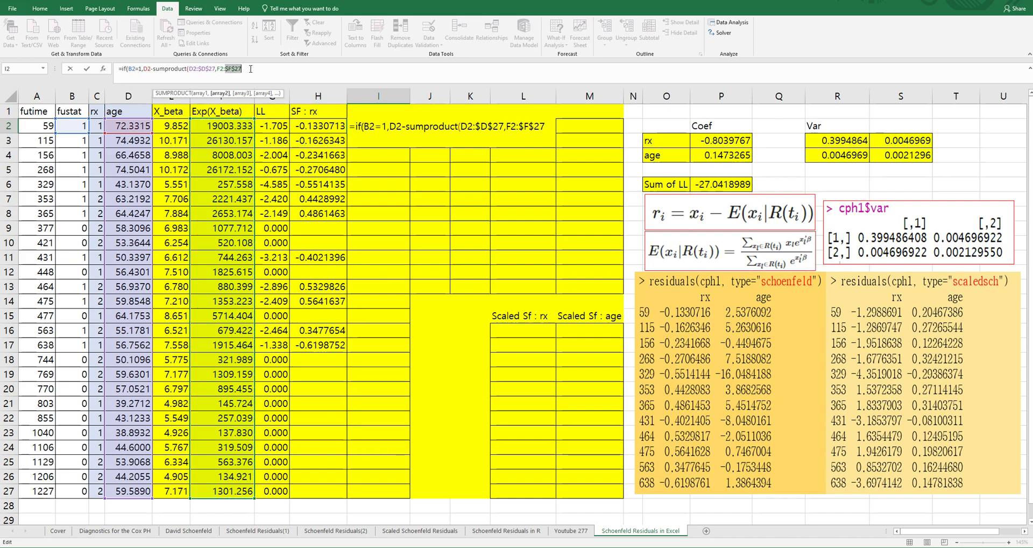
Divide by SUM(F2:$F$27), return "" for non-events, and fill I2 down to I27
{"action": "type", "text": ")"}
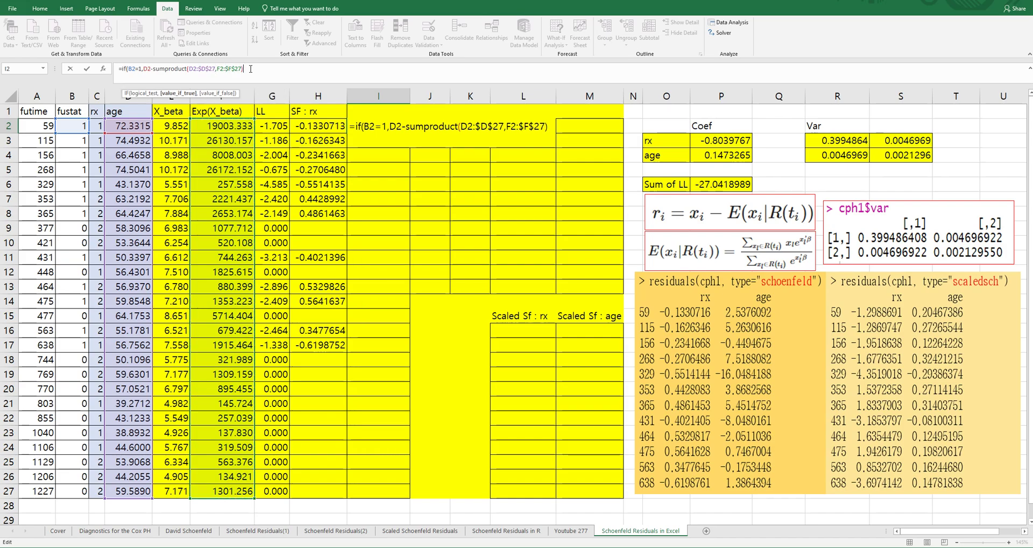
{"action": "type", "text": "/sum("}
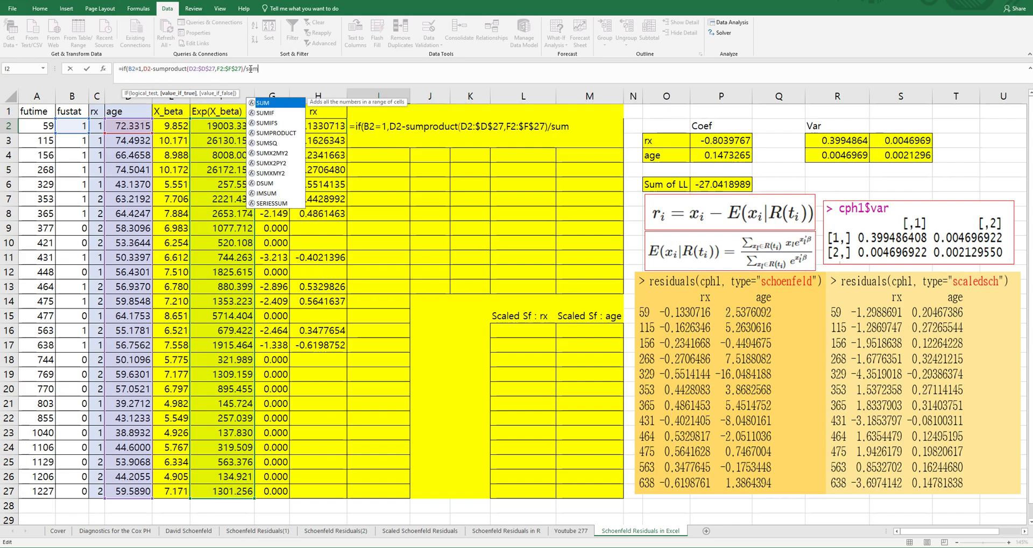
{"action": "left_click", "coordinate": [233, 126]}
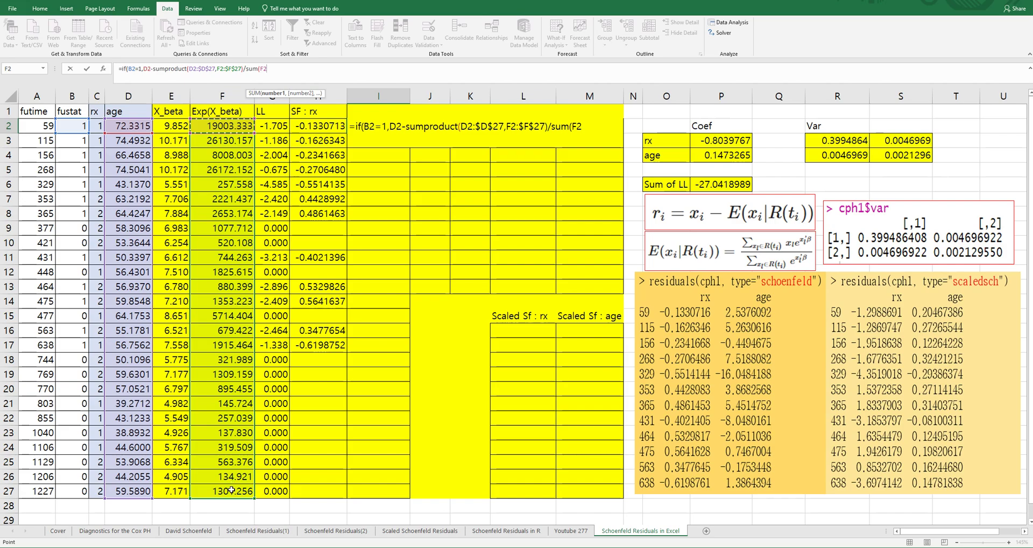
{"action": "left_click_drag", "start_coordinate": [231, 489], "coordinate": [231, 490]}
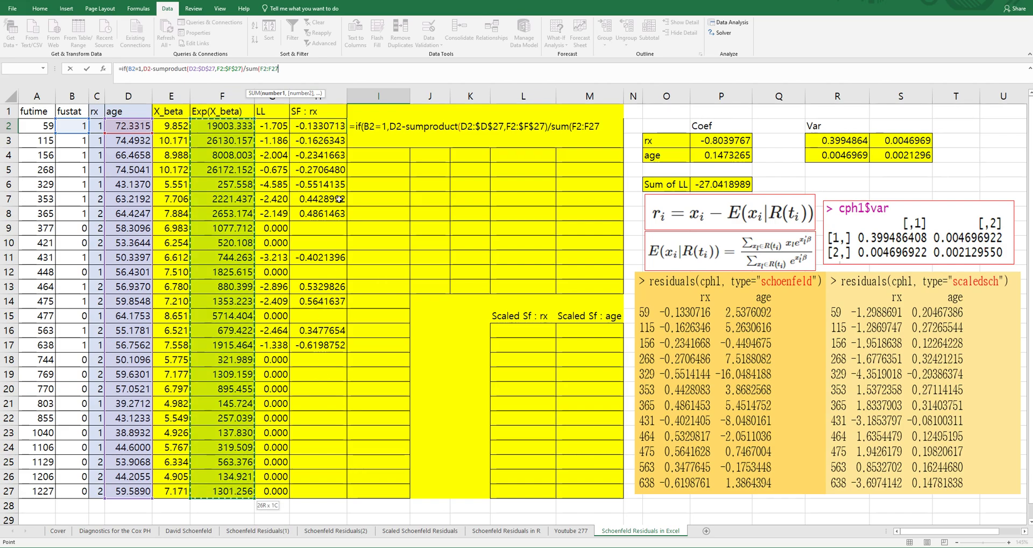
{"action": "left_click", "coordinate": [276, 68]}
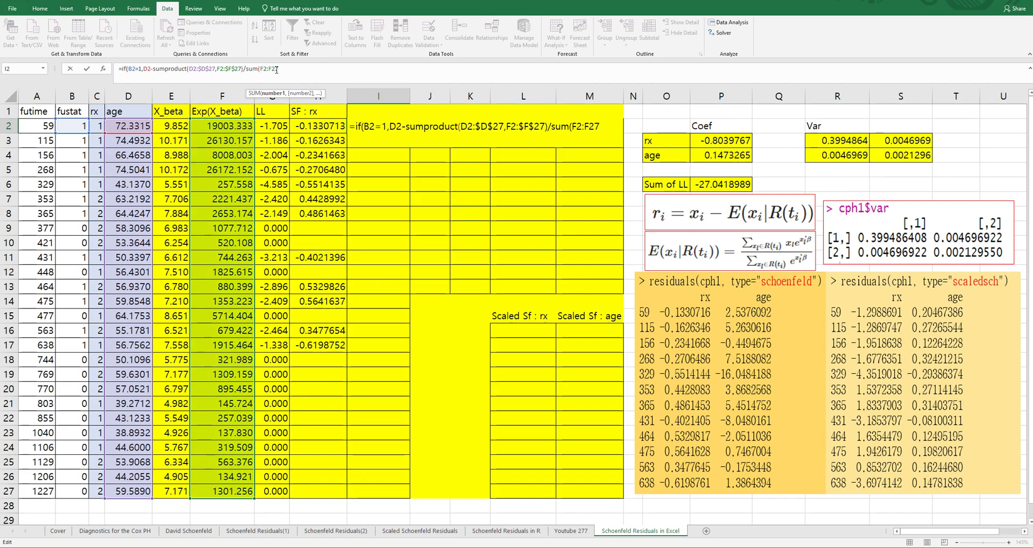
{"action": "key", "text": "F4"}
{"action": "type", "text": ")"}
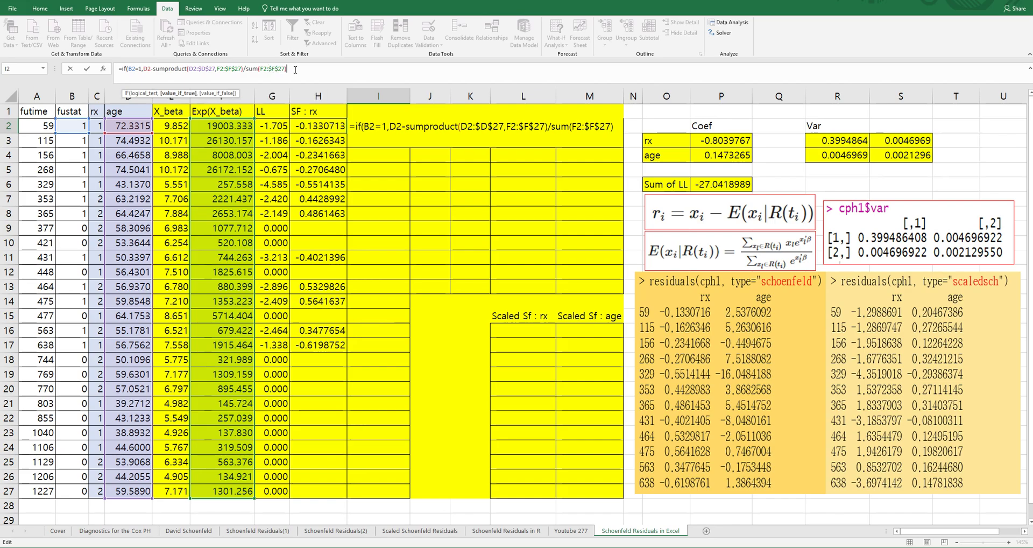
{"action": "type", "text": ",\"\")"}
{"action": "key", "text": "Return"}
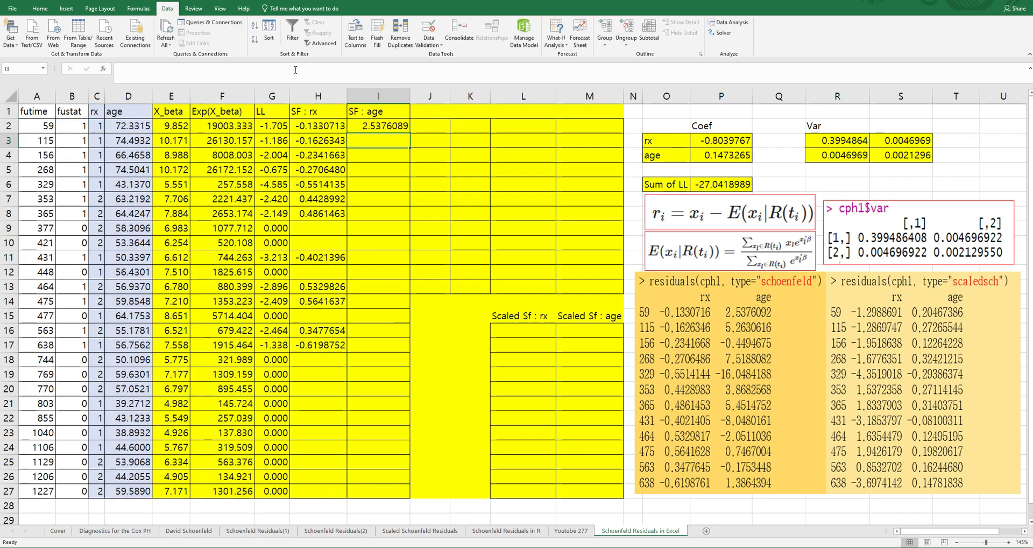
{"action": "left_click", "coordinate": [401, 127]}
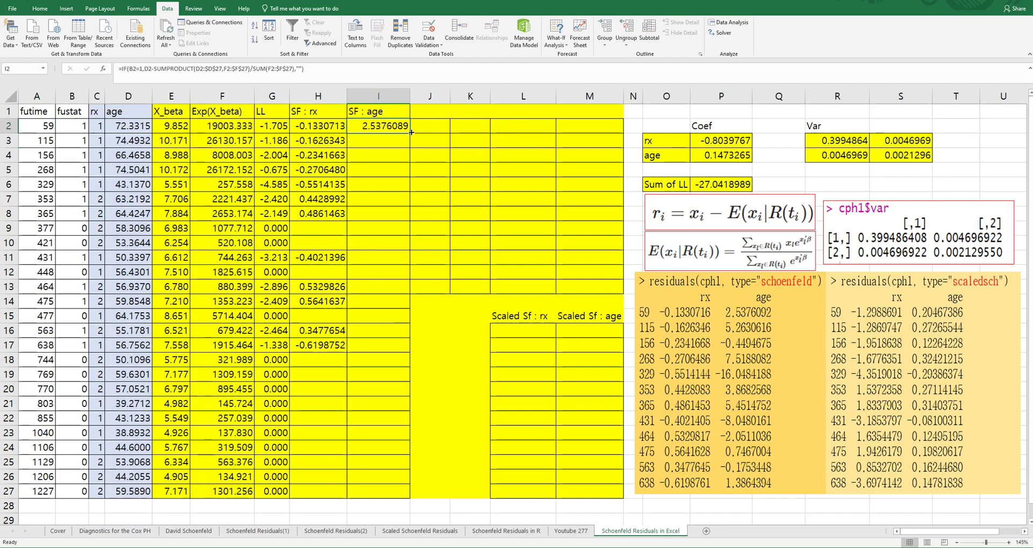
{"action": "left_click_drag", "start_coordinate": [412, 137], "coordinate": [411, 495]}
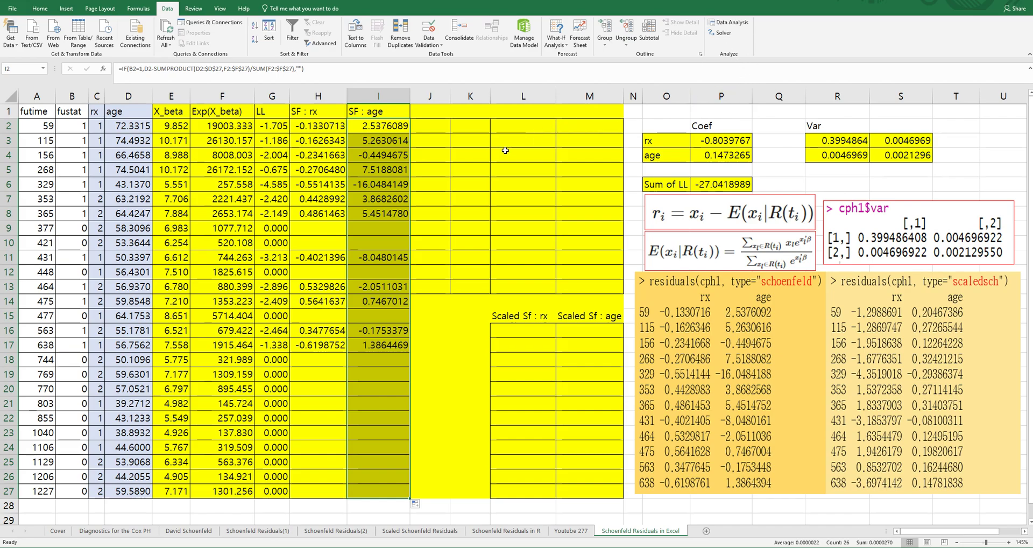
Paste the H2:I8 residuals as values into J2:K8
{"action": "left_click", "coordinate": [462, 184]}
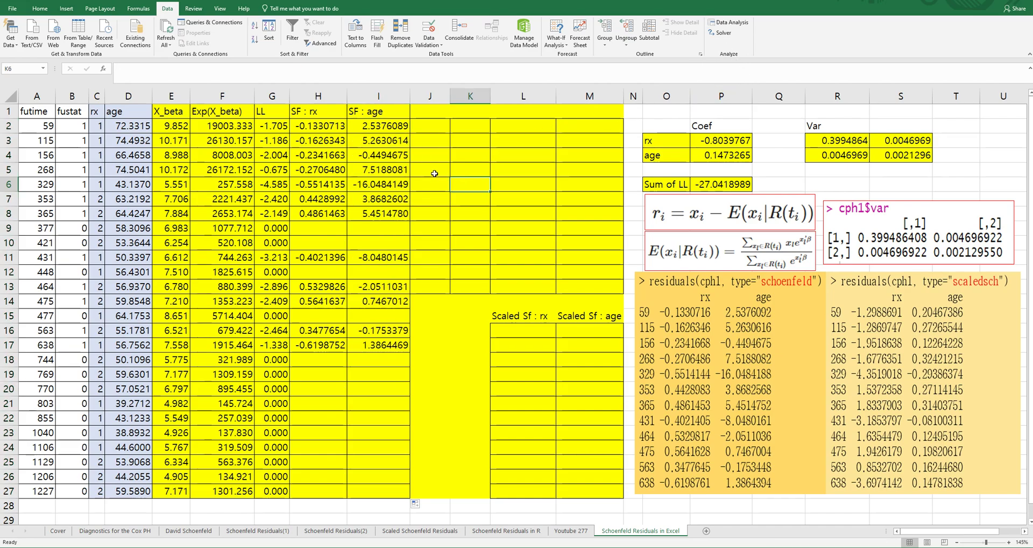
{"action": "left_click_drag", "start_coordinate": [313, 131], "coordinate": [377, 212]}
{"action": "key", "text": "ctrl+c"}
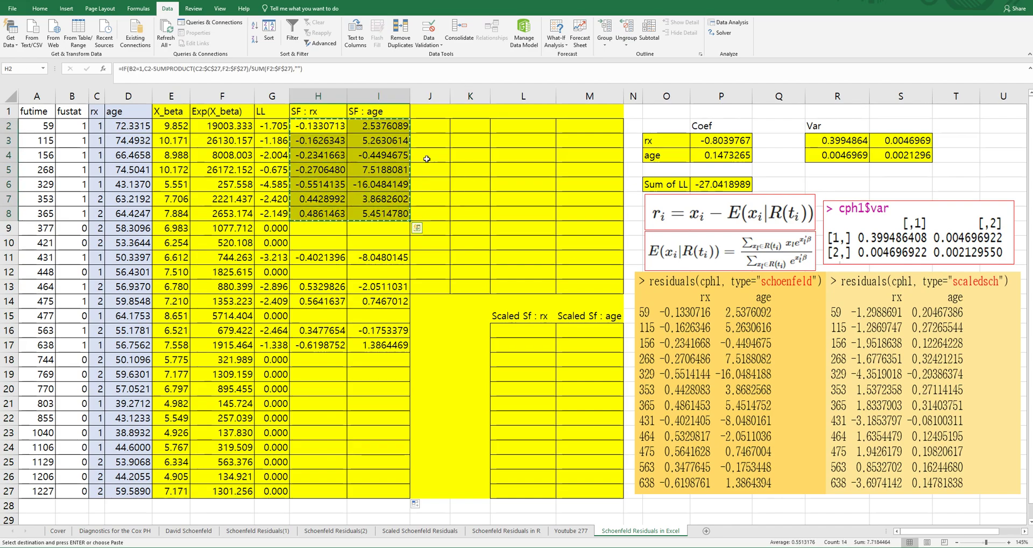
{"action": "right_click", "coordinate": [431, 131]}
{"action": "left_click", "coordinate": [469, 168]}
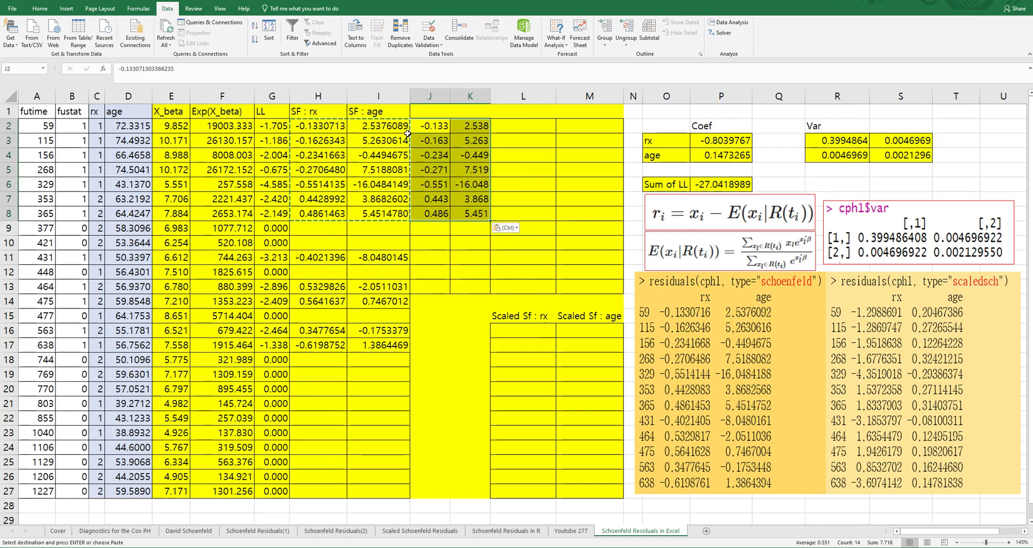
Paste the row 11 residuals as values into J9:K9
{"action": "left_click_drag", "start_coordinate": [318, 257], "coordinate": [377, 259]}
{"action": "key", "text": "ctrl+c"}
{"action": "left_click", "coordinate": [429, 229]}
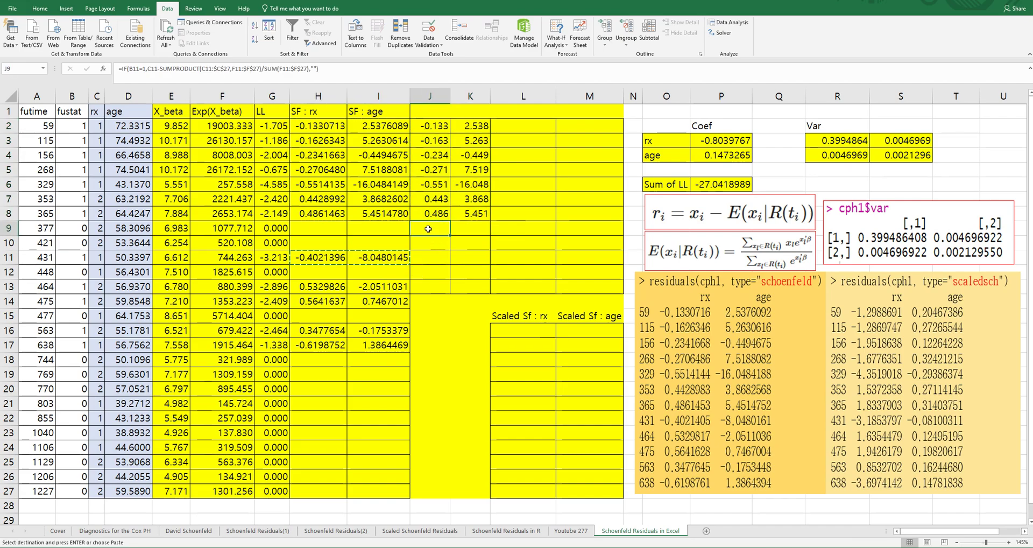
{"action": "right_click", "coordinate": [429, 228]}
{"action": "left_click", "coordinate": [467, 266]}
Paste the H13:I14 and H16:I17 residuals as values into J10:K11 and J12:K13
{"action": "left_click_drag", "start_coordinate": [329, 285], "coordinate": [378, 345]}
{"action": "key", "text": "ctrl+c"}
{"action": "right_click", "coordinate": [429, 243]}
{"action": "left_click", "coordinate": [465, 280]}
{"action": "key", "text": "ctrl+c"}
{"action": "right_click", "coordinate": [432, 272]}
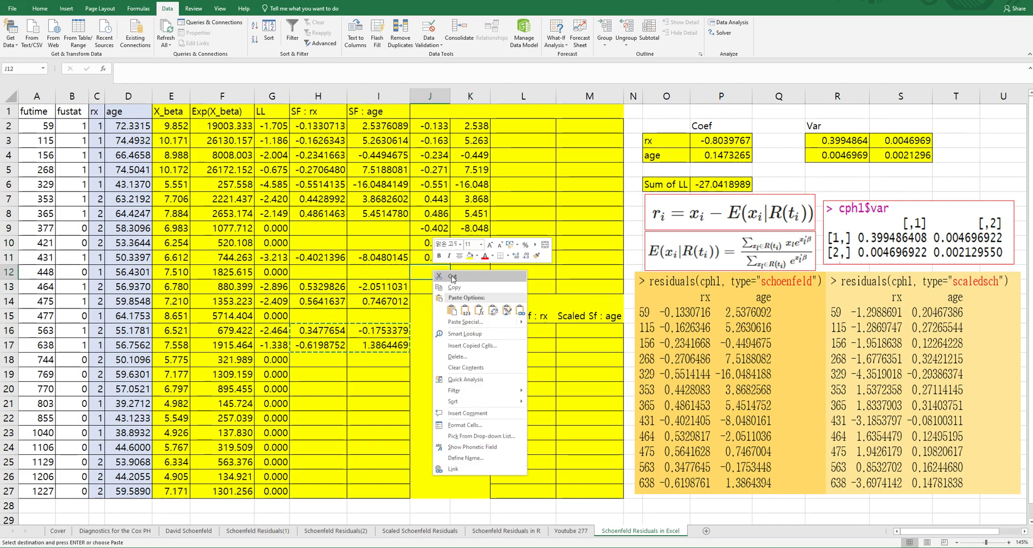
{"action": "left_click", "coordinate": [466, 309]}
{"action": "left_click", "coordinate": [431, 330]}
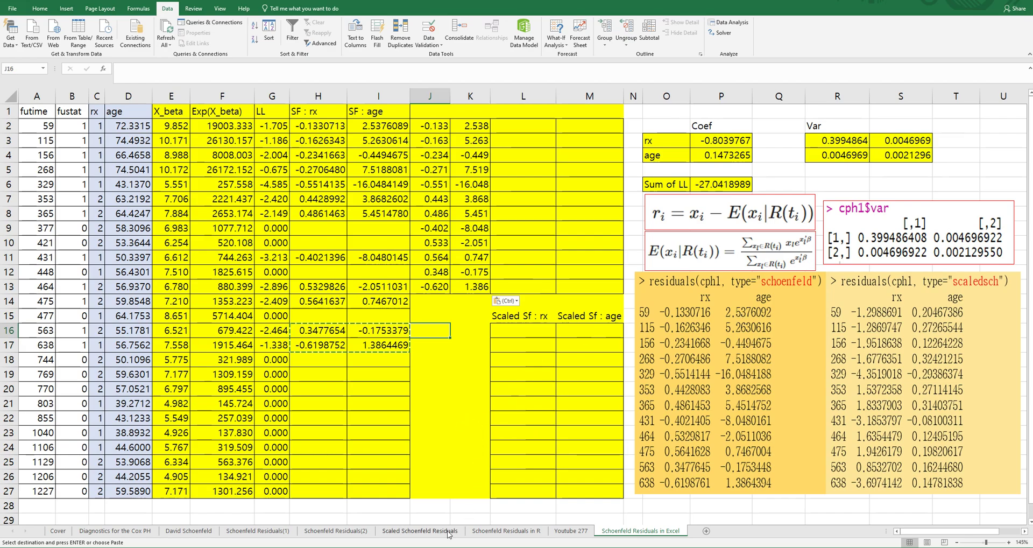
Enter =MMULT(J2:K13,R3:S4) as an array formula across L2:M13
{"action": "left_click", "coordinate": [420, 531]}
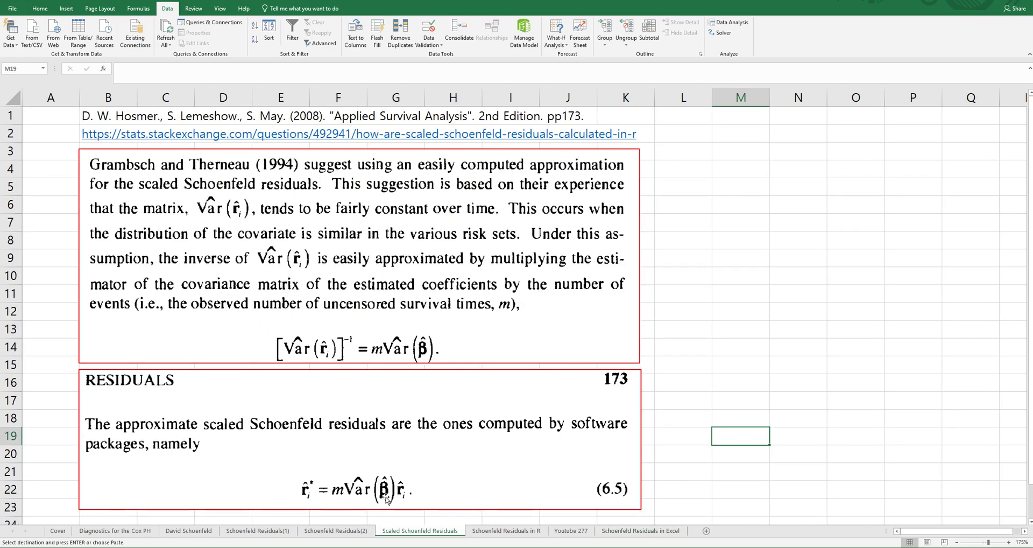
{"action": "left_click", "coordinate": [628, 531]}
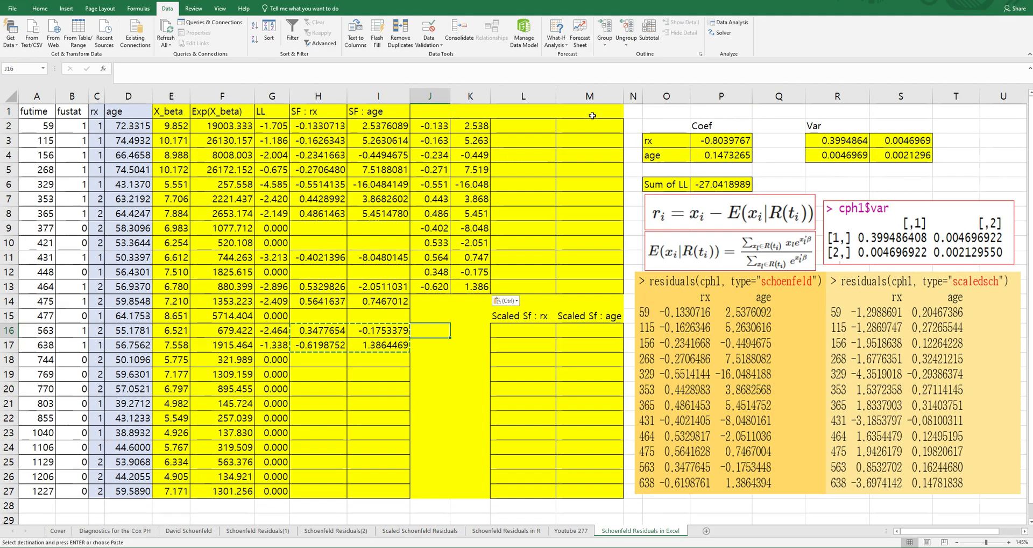
{"action": "left_click_drag", "start_coordinate": [529, 127], "coordinate": [587, 284]}
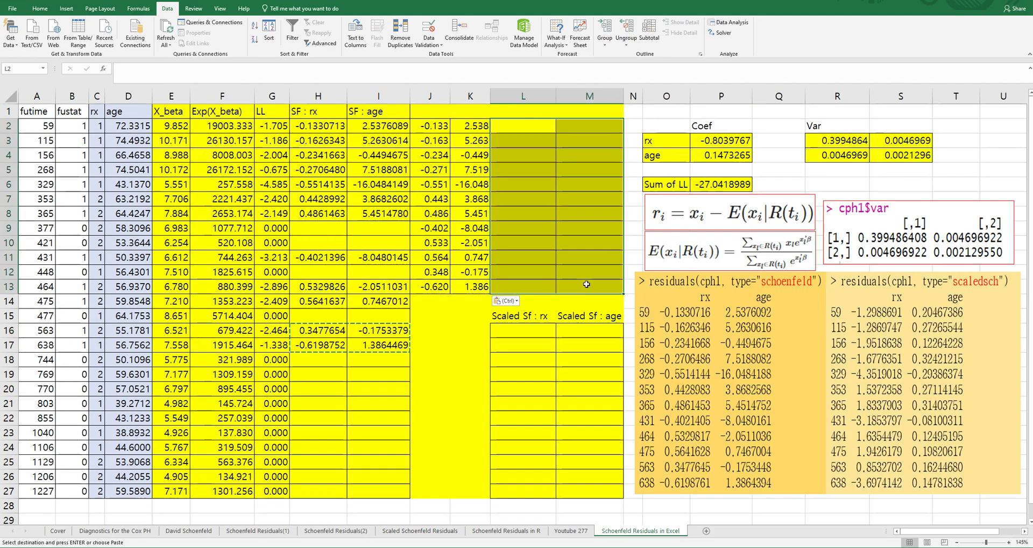
{"action": "type", "text": "=mmult"}
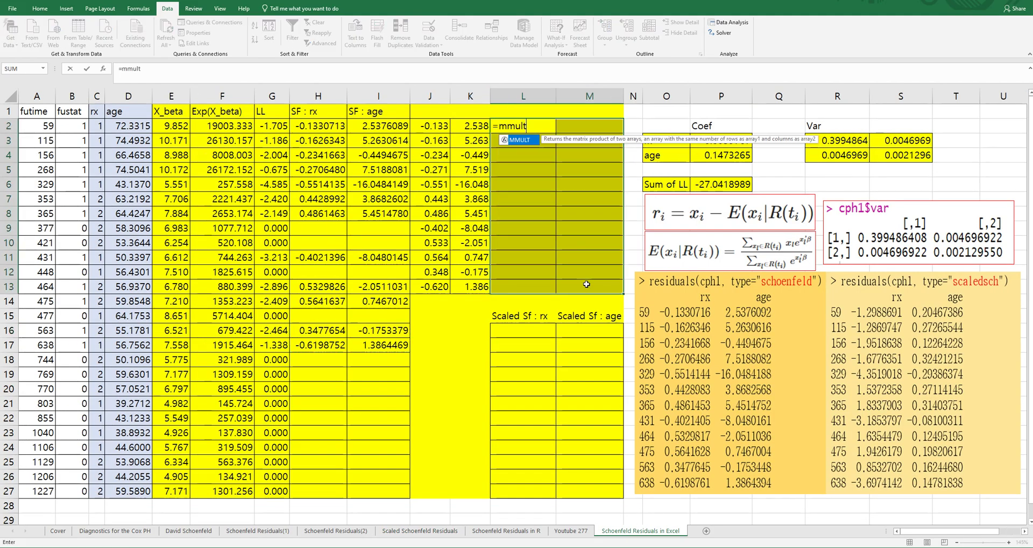
{"action": "type", "text": "("}
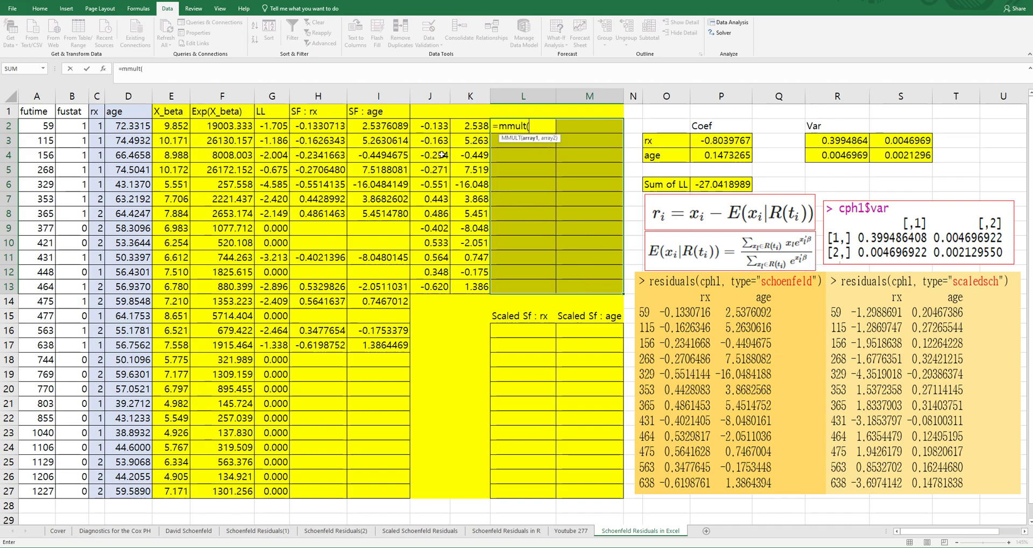
{"action": "left_click_drag", "start_coordinate": [428, 127], "coordinate": [483, 286]}
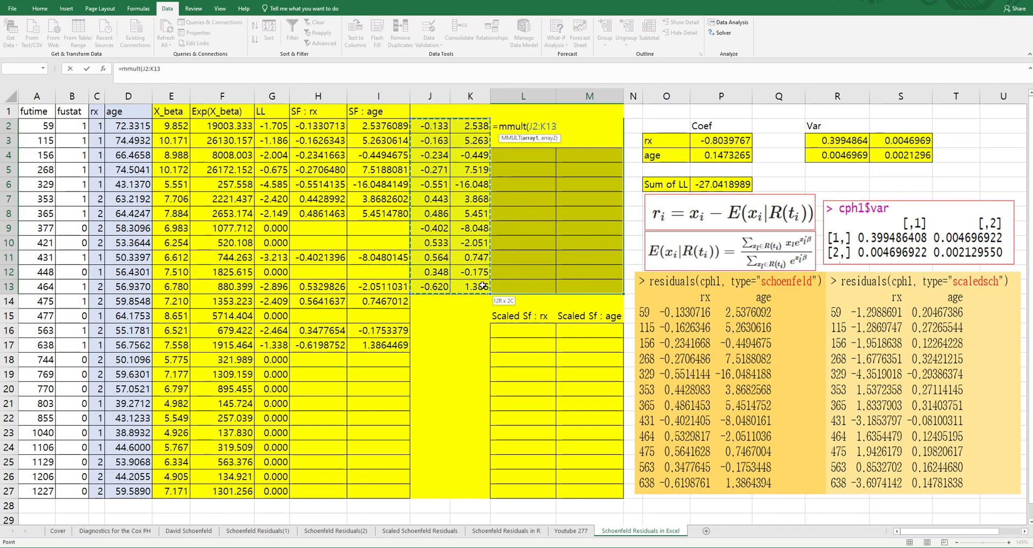
{"action": "type", "text": ","}
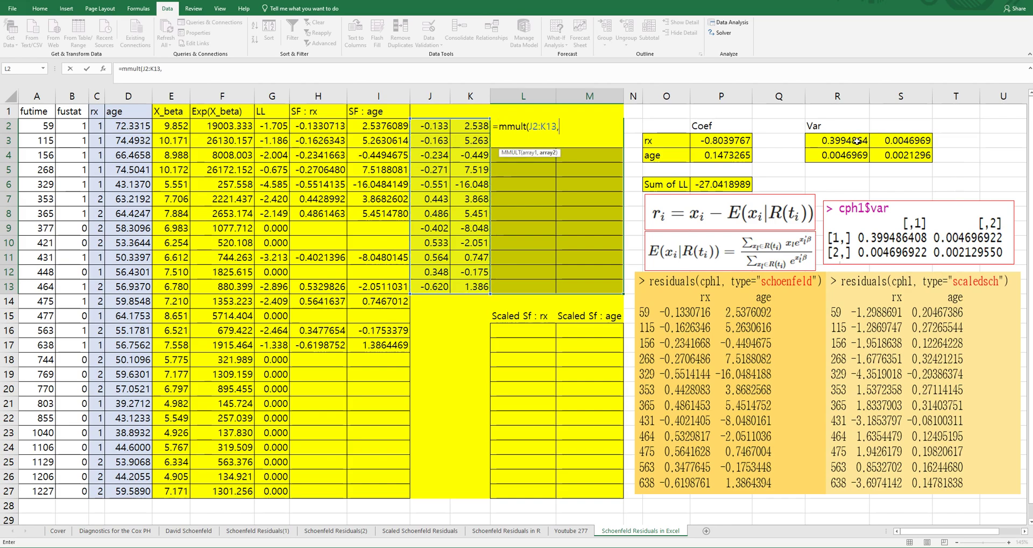
{"action": "left_click_drag", "start_coordinate": [857, 141], "coordinate": [888, 156]}
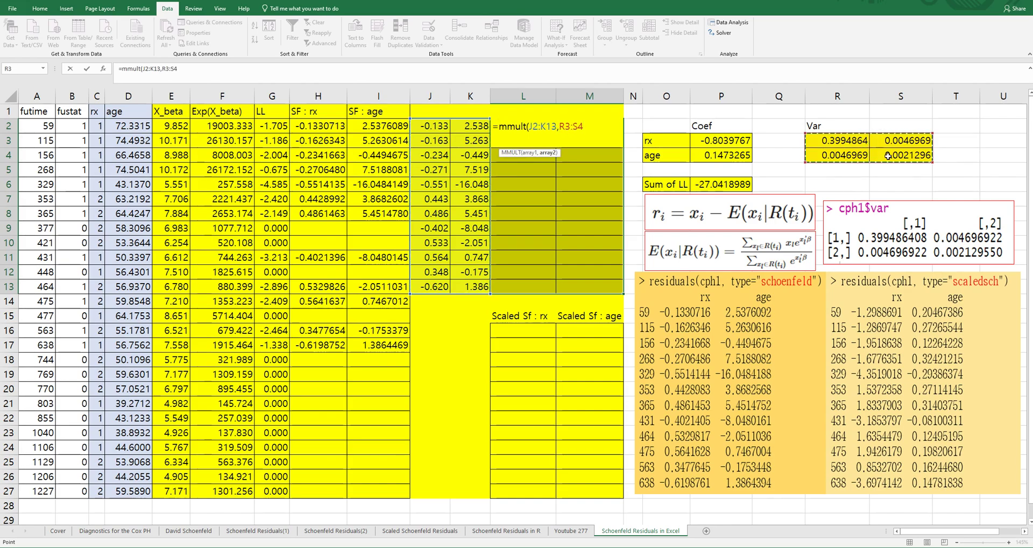
{"action": "type", "text": ")"}
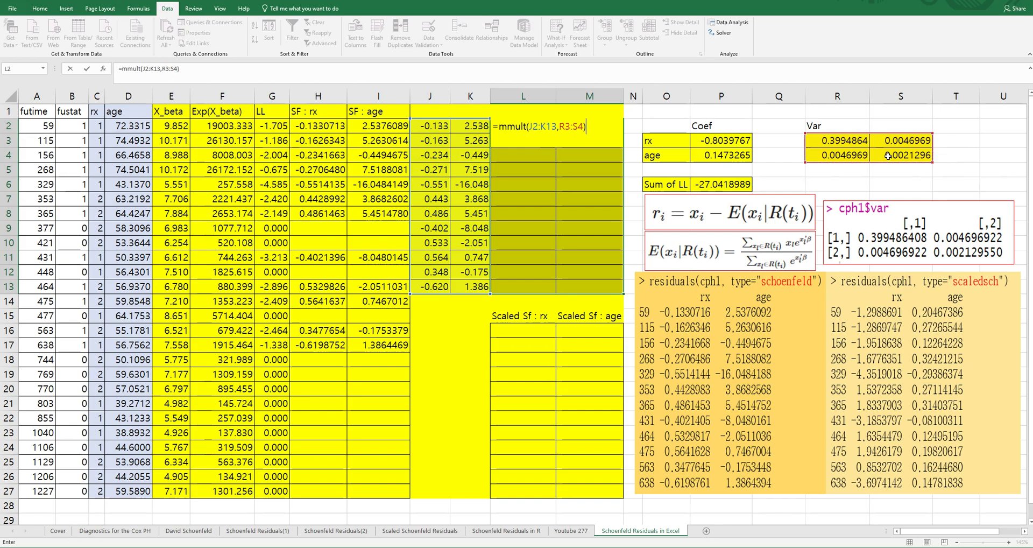
{"action": "key", "text": "ctrl+shift+Return"}
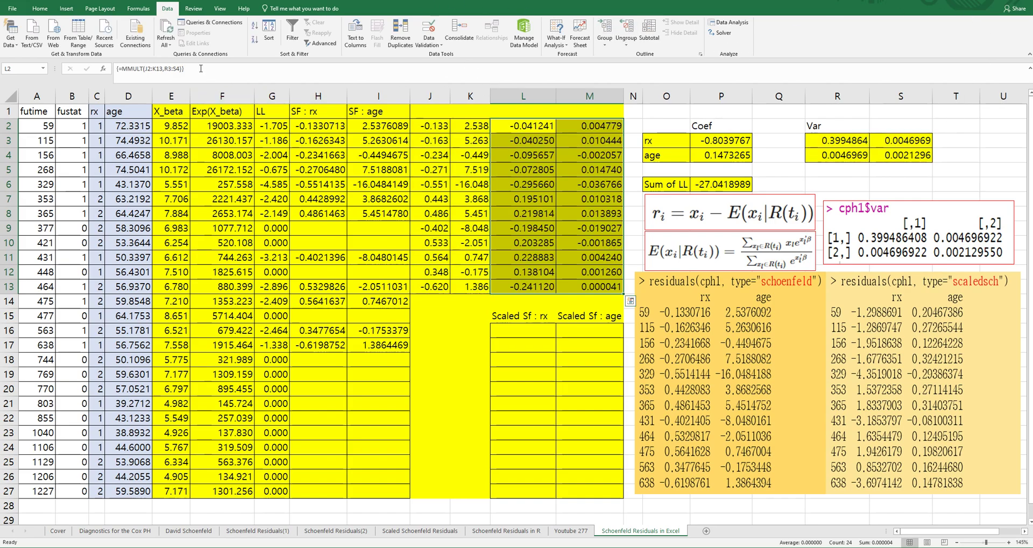
Multiply the MMULT array formula by 12 and re-enter it as an array
{"action": "left_click", "coordinate": [200, 68]}
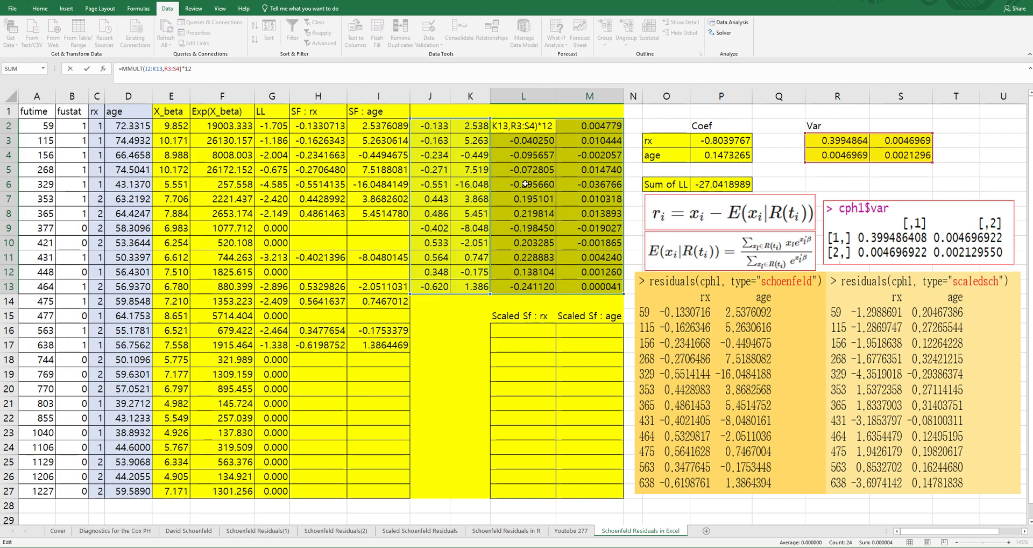
{"action": "key", "text": "ctrl+shift+Return"}
{"action": "left_click", "coordinate": [525, 184]}
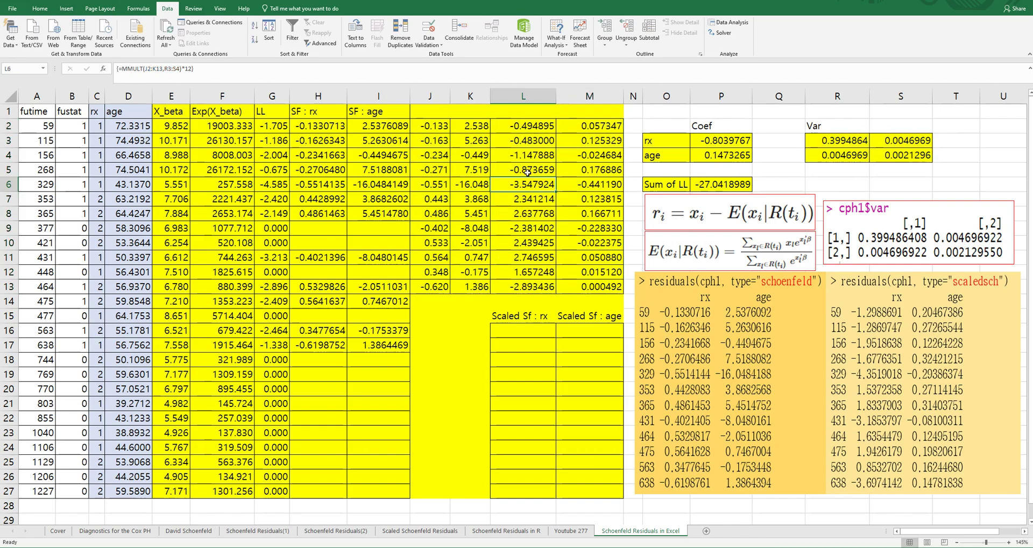
{"action": "left_click", "coordinate": [533, 329]}
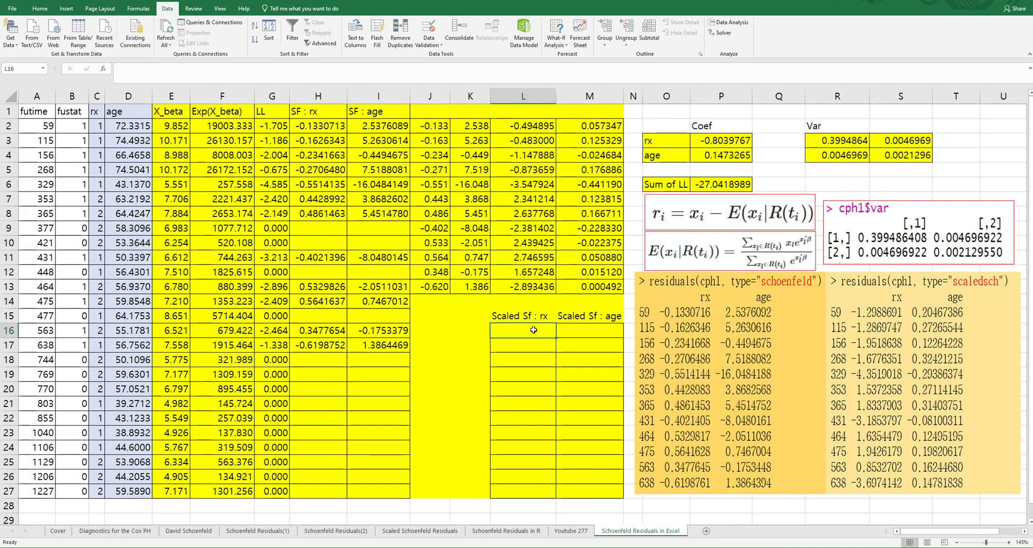
Enter =L2+$P$3 in L16 and fill it down to L27
{"action": "type", "text": "="}
{"action": "key", "text": "Up"}
{"action": "key", "text": "Up"}
{"action": "key", "text": "Up"}
{"action": "key", "text": "Up"}
{"action": "key", "text": "Up"}
{"action": "key", "text": "Up"}
{"action": "key", "text": "Up"}
{"action": "key", "text": "Up"}
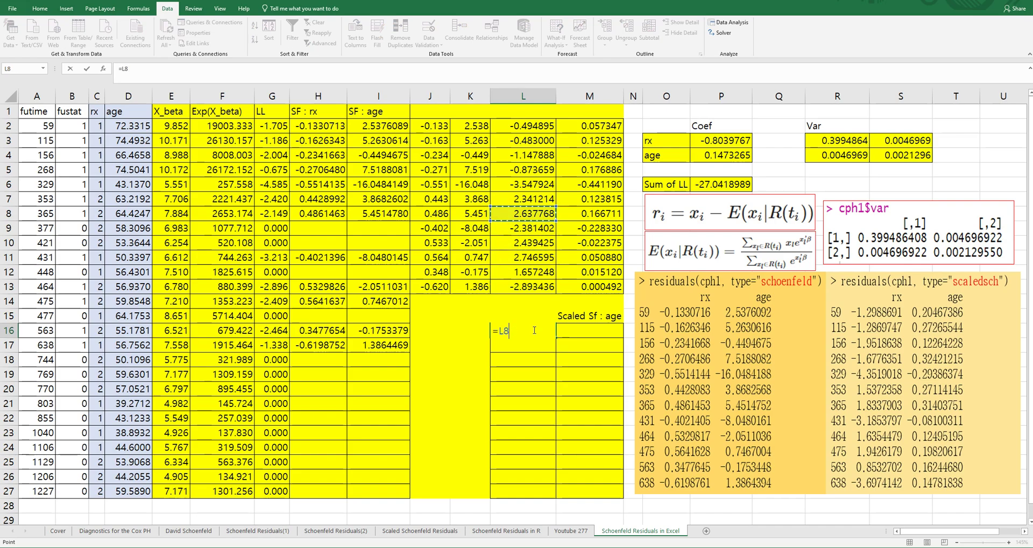
{"action": "key", "text": "Up"}
{"action": "key", "text": "Up"}
{"action": "key", "text": "Up"}
{"action": "key", "text": "Up"}
{"action": "key", "text": "Up"}
{"action": "key", "text": "Up"}
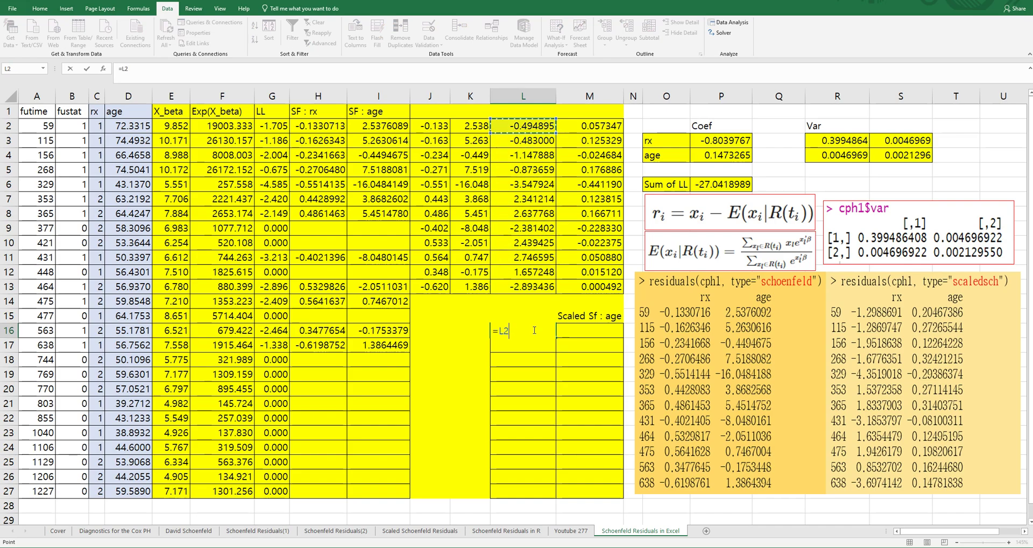
{"action": "type", "text": "+"}
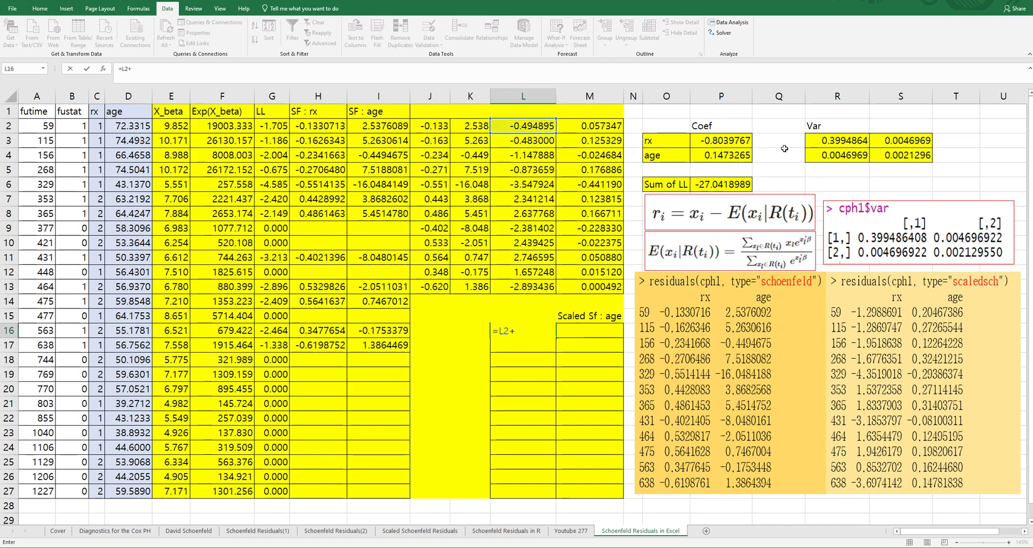
{"action": "left_click", "coordinate": [718, 141]}
{"action": "key", "text": "F4"}
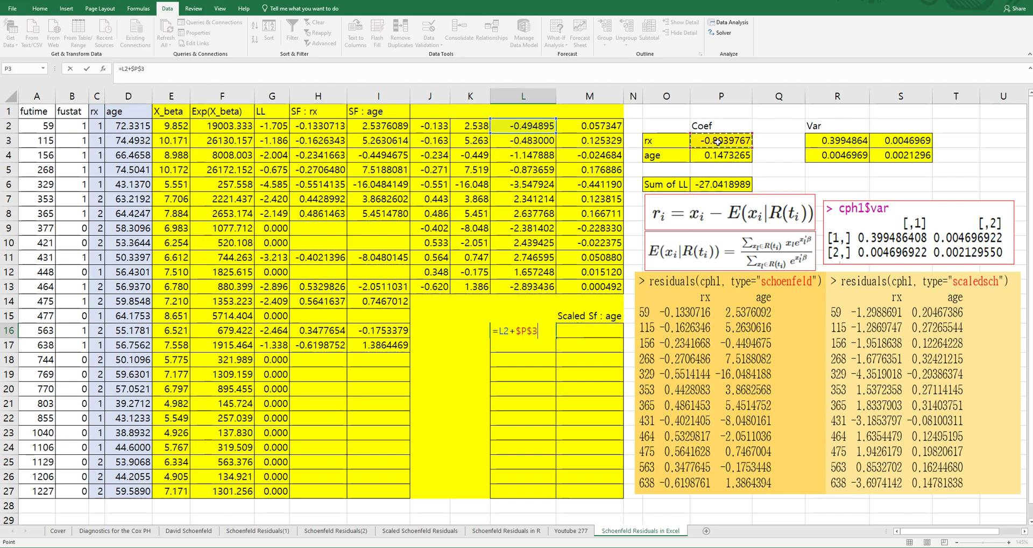
{"action": "key", "text": "Return"}
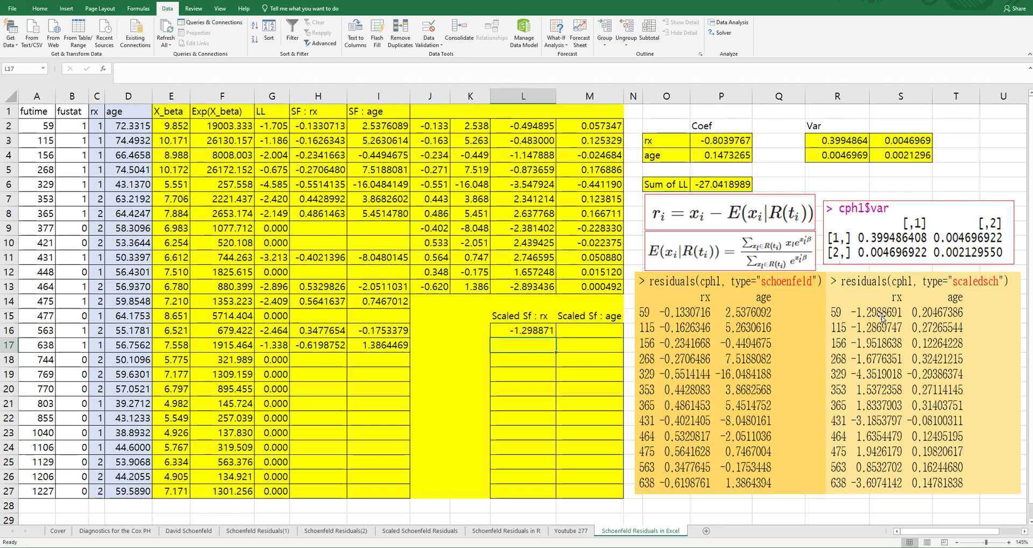
{"action": "left_click", "coordinate": [541, 333]}
{"action": "left_click_drag", "start_coordinate": [556, 337], "coordinate": [553, 498]}
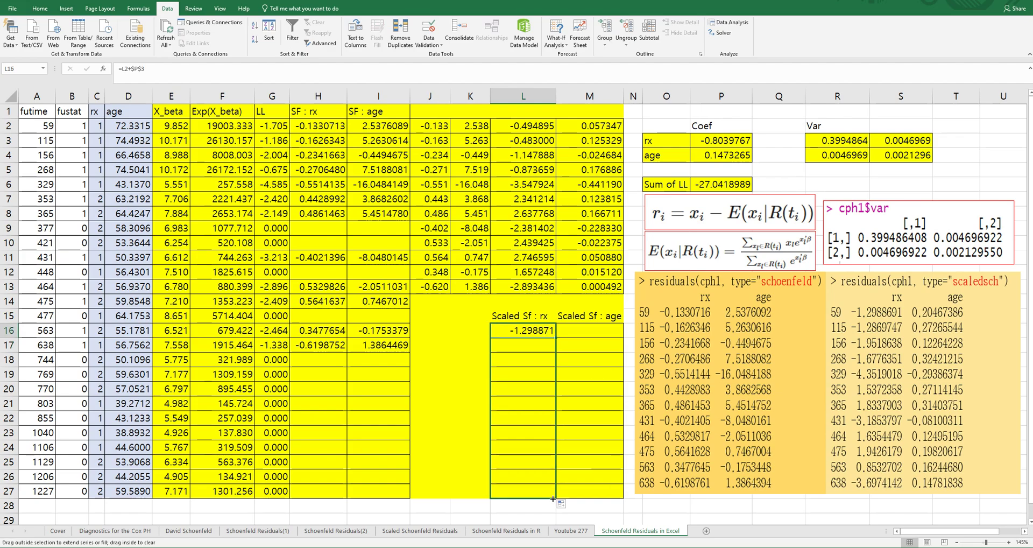
Enter =M2+$P$4 in M16 and fill it down to M27
{"action": "left_click", "coordinate": [584, 330]}
{"action": "type", "text": "="}
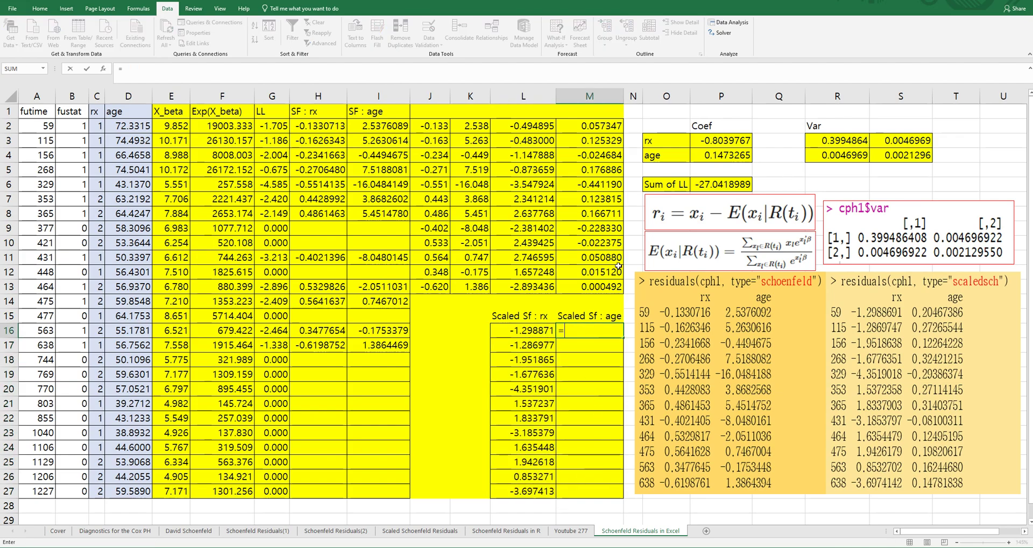
{"action": "left_click", "coordinate": [600, 126]}
{"action": "type", "text": "+"}
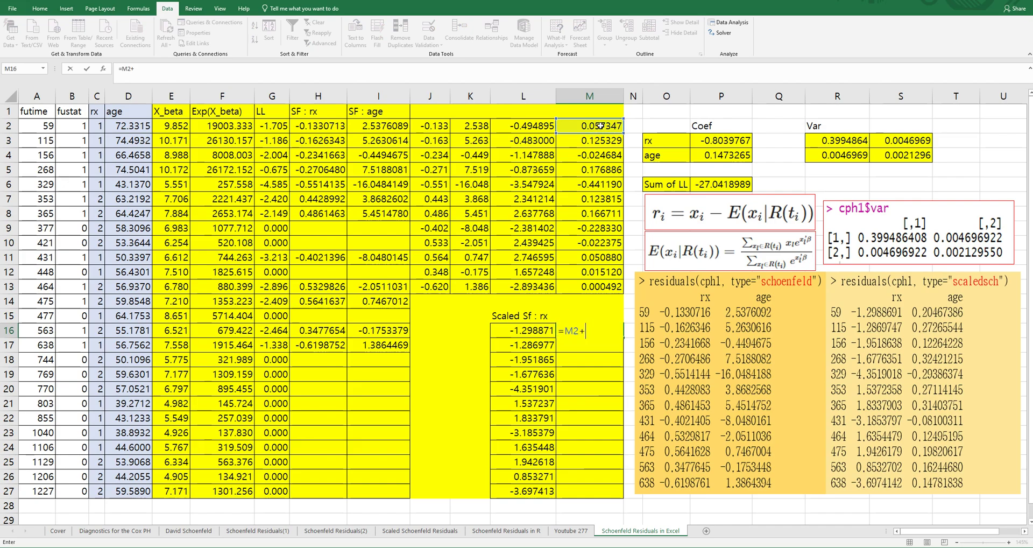
{"action": "left_click", "coordinate": [706, 155]}
{"action": "key", "text": "F4"}
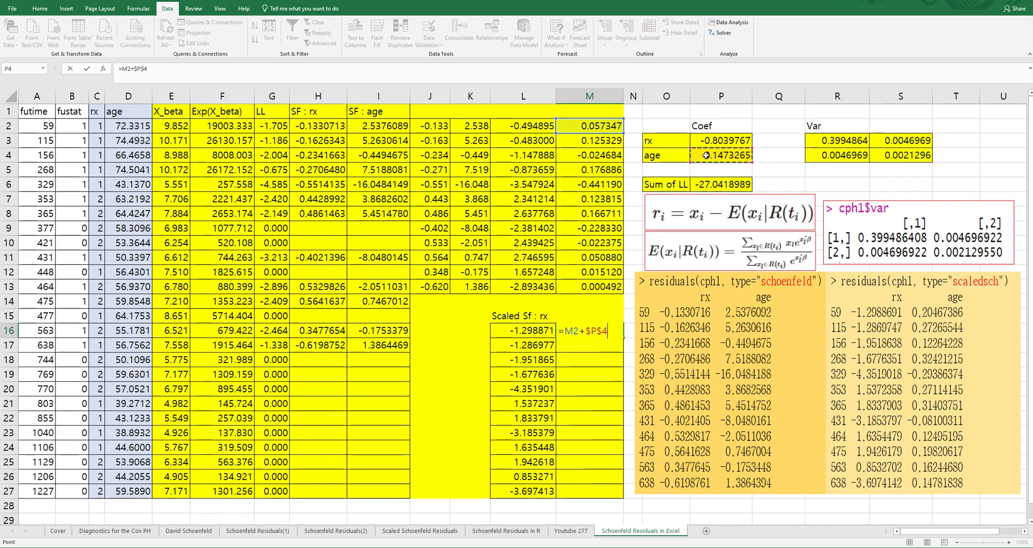
{"action": "key", "text": "ctrl+Return"}
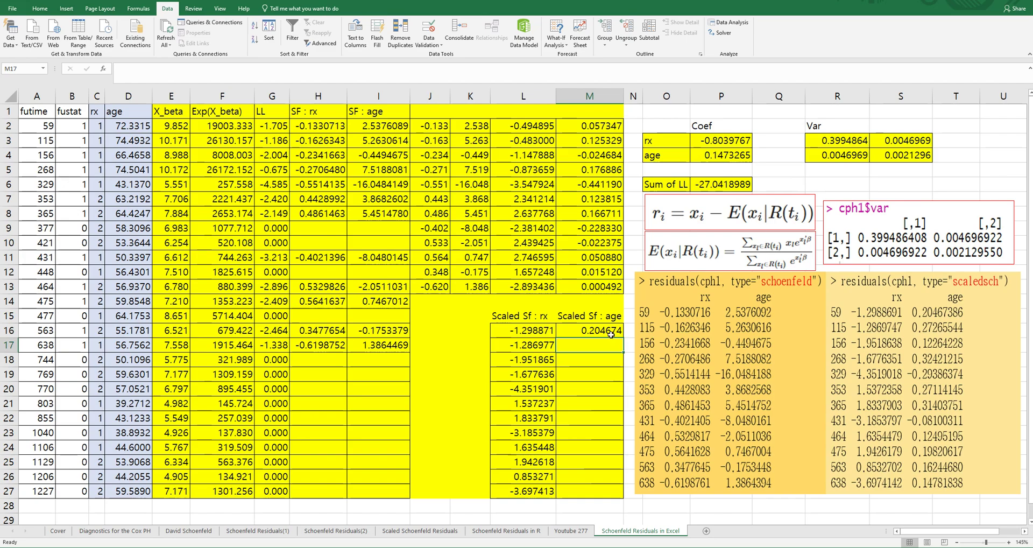
{"action": "left_click_drag", "start_coordinate": [623, 338], "coordinate": [623, 495]}
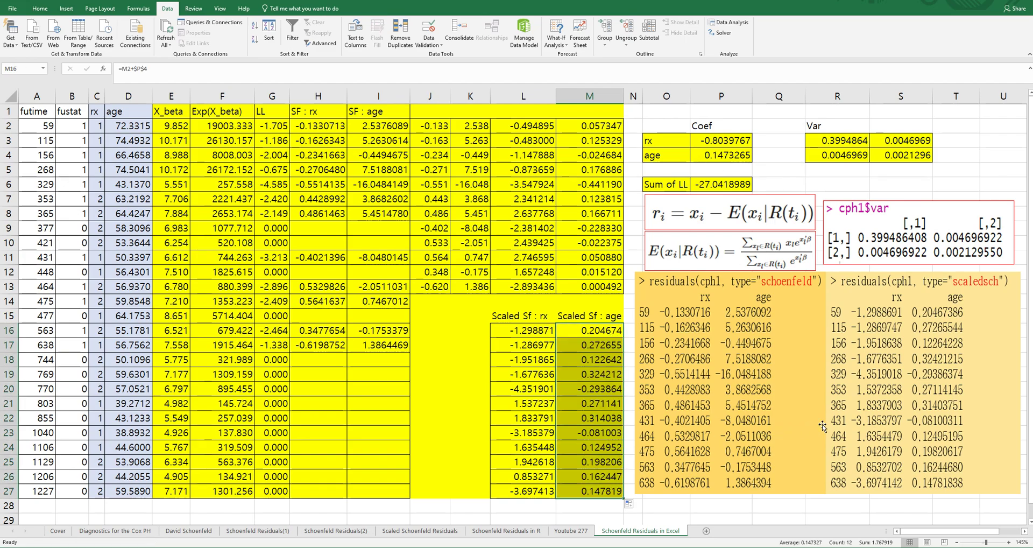
Check a scaled age formula, then view the Schoenfeld Residuals(1) and (2) excerpt sheets
{"action": "left_click", "coordinate": [595, 440]}
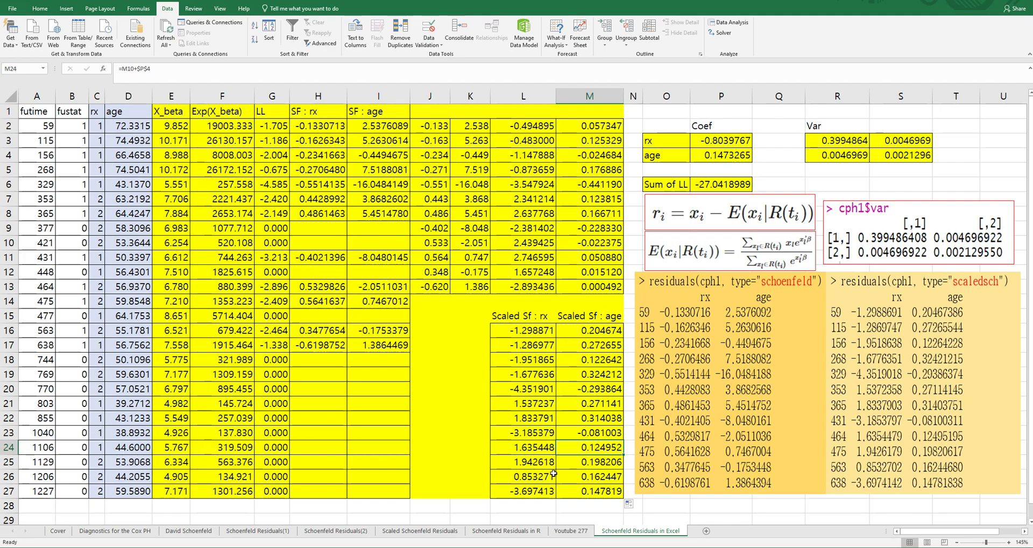
{"action": "left_click", "coordinate": [246, 531]}
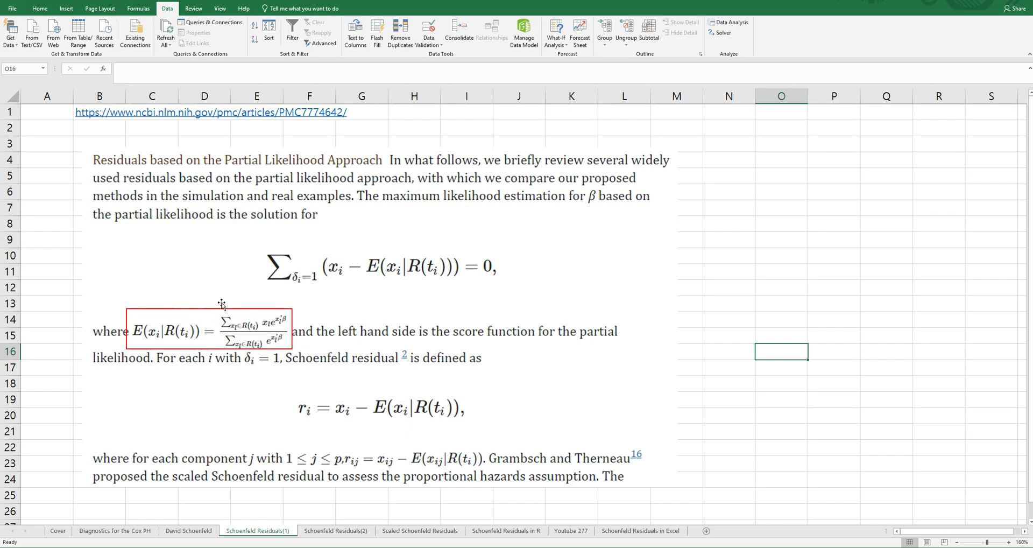
{"action": "left_click", "coordinate": [336, 530]}
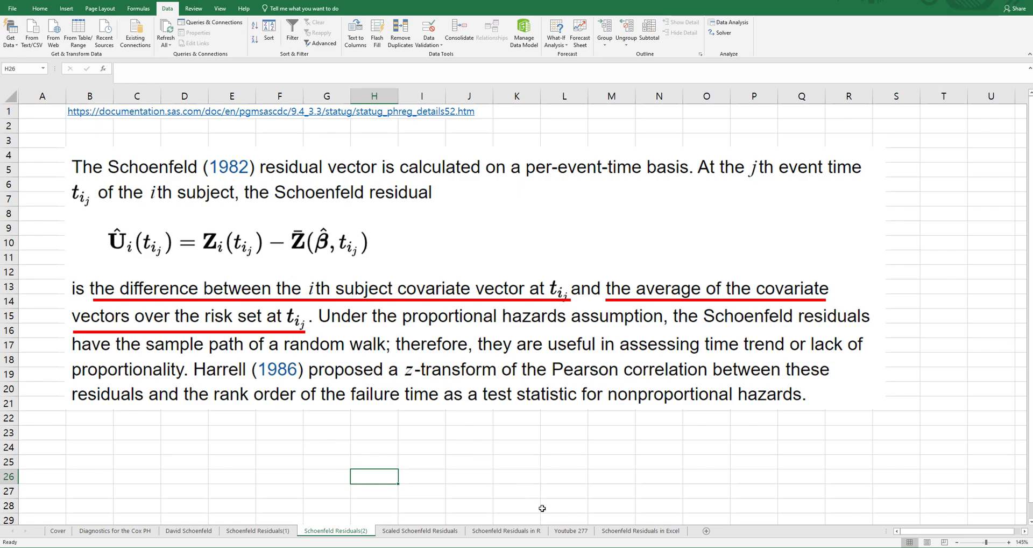
Switch back to the Schoenfeld Residuals in Excel sheet tab
{"action": "left_click", "coordinate": [621, 532]}
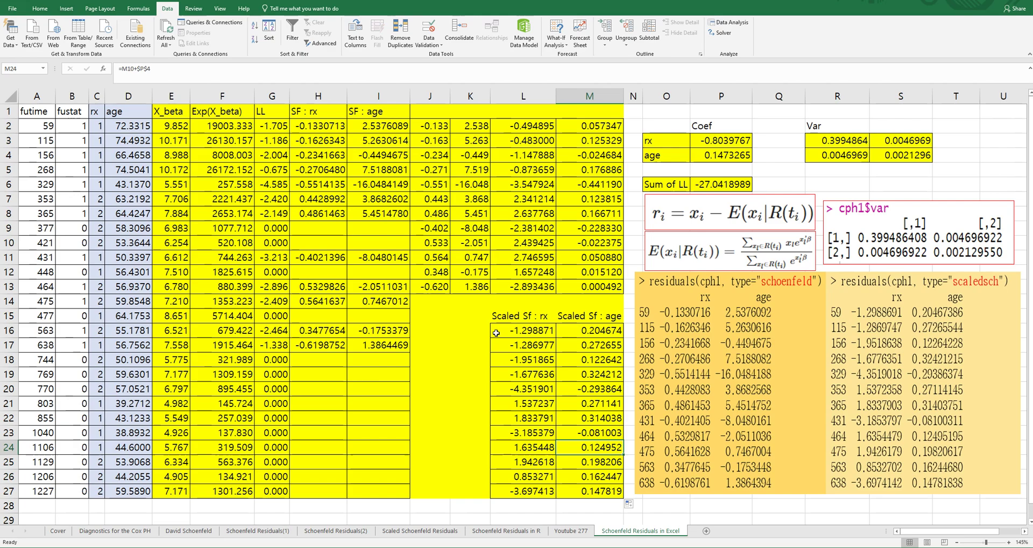